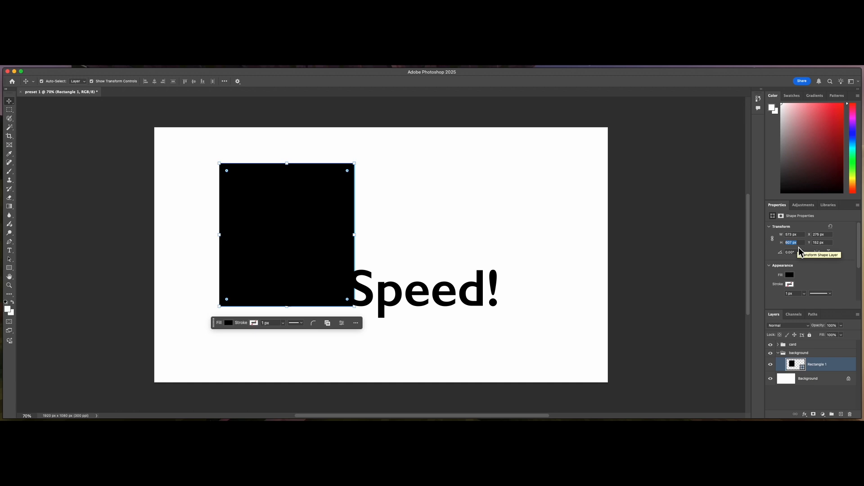
# Resize the black rectangle to 240 by 1080 px and position it as a full-height stripe on the canvas
pyautogui.press('Return')
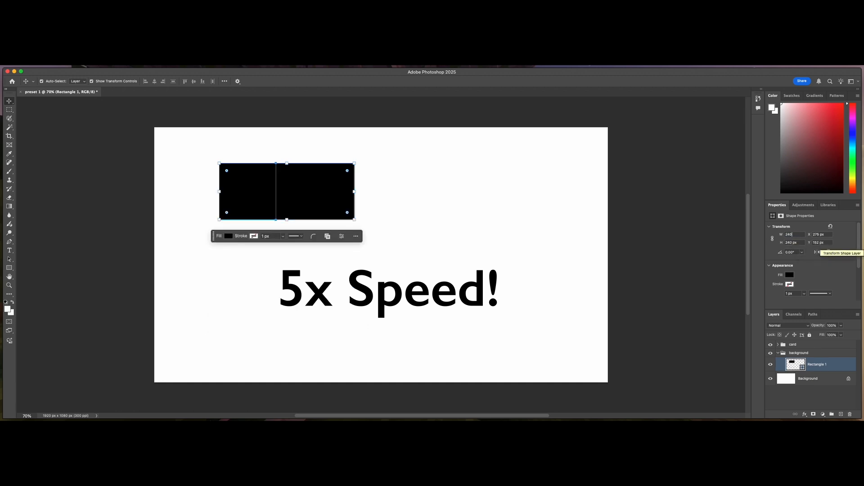
pyautogui.press('Tab')
pyautogui.write('1080')
pyautogui.press('Return')
pyautogui.moveTo(252, 254); pyautogui.dragTo(301, 303)
# Fill the stripe dark red, add a purple duplicate beside it, and repeat the pair to cover the canvas with eight alternating stripes
pyautogui.click(789, 274)
pyautogui.click(855, 288)
pyautogui.click(694, 135)
pyautogui.press('super+j')
pyautogui.click(789, 275)
pyautogui.click(856, 288)
pyautogui.click(693, 135)
pyautogui.press('super+j')
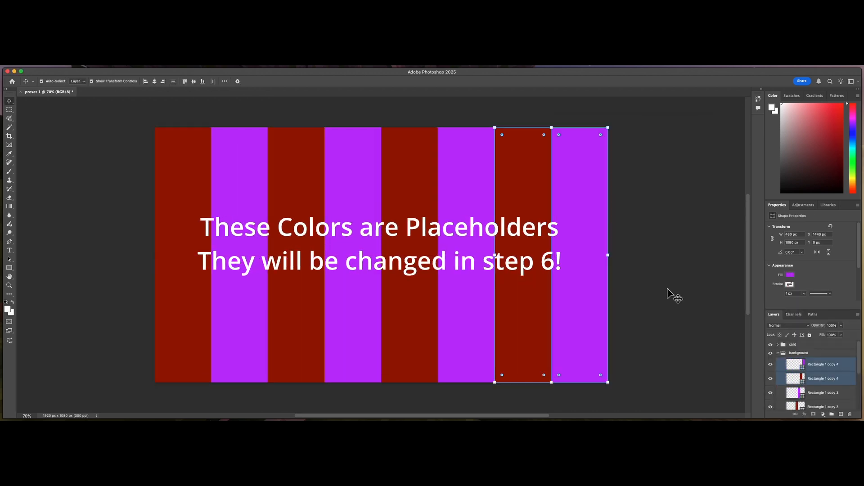
# Draw a rectangle about 1031 by 293 px in the card group and fill it white
pyautogui.click(782, 346)
pyautogui.moveTo(280, 216); pyautogui.dragTo(524, 284)
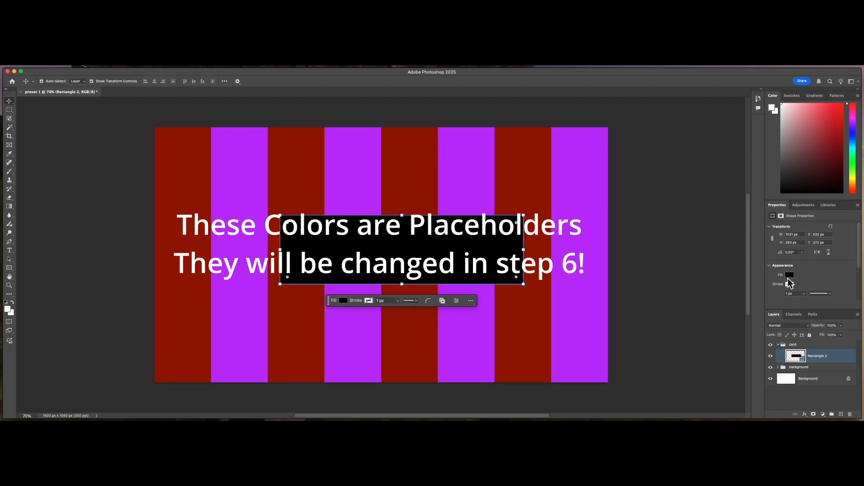
pyautogui.click(790, 275)
pyautogui.click(803, 312)
# Centre the white card on the canvas and resize it to 1200 px wide by 720 px high
pyautogui.moveTo(456, 257); pyautogui.dragTo(378, 256)
pyautogui.moveTo(379, 220); pyautogui.dragTo(379, 170)
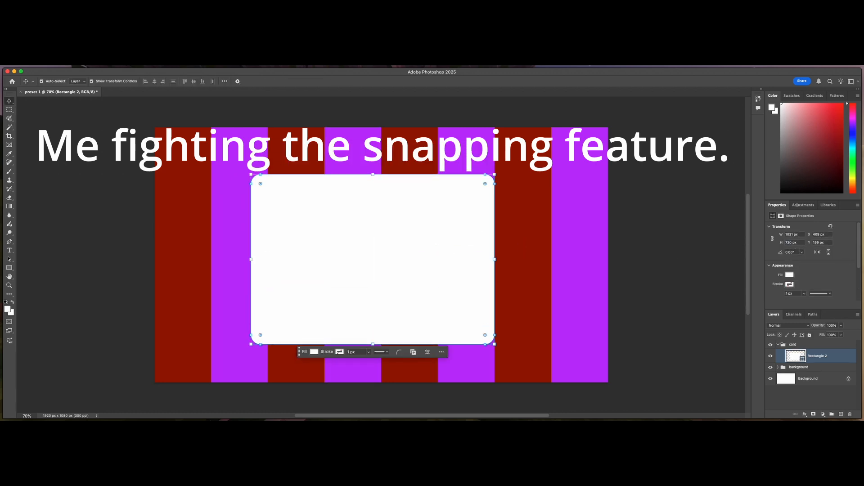
pyautogui.moveTo(360, 268)
pyautogui.mouseDown()
pyautogui.moveTo(370, 268)
pyautogui.moveTo(361, 269)
pyautogui.mouseUp()
pyautogui.write('1200')
pyautogui.press('Return')
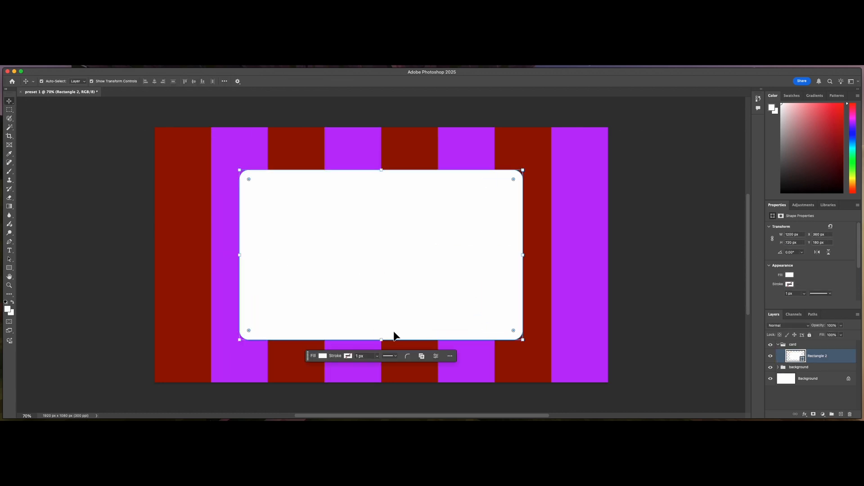
# Try a height of 620 px for the white card and undo it
pyautogui.write('620')
pyautogui.press('Return')
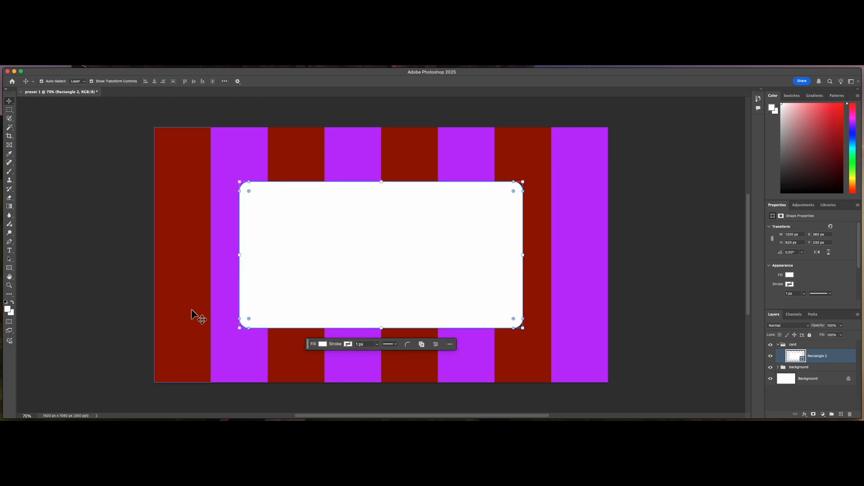
pyautogui.press('super+z')
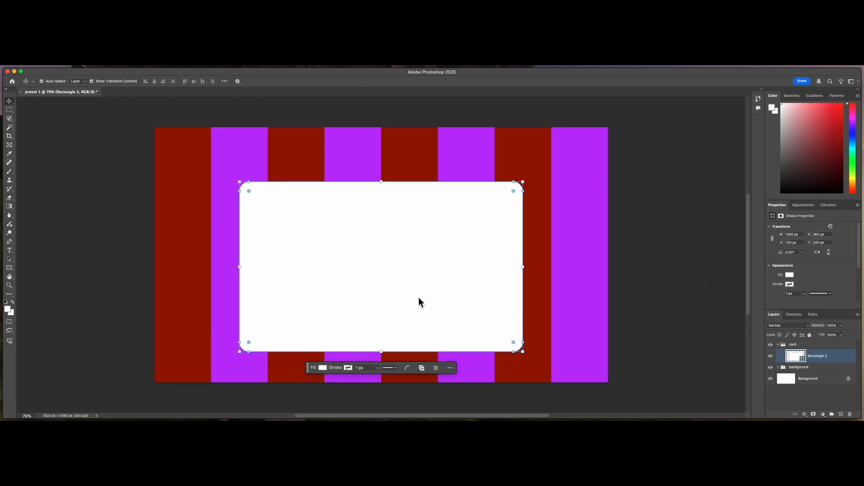
# Set the white card's width to 1280 px and centre it on the canvas
pyautogui.press('Return')
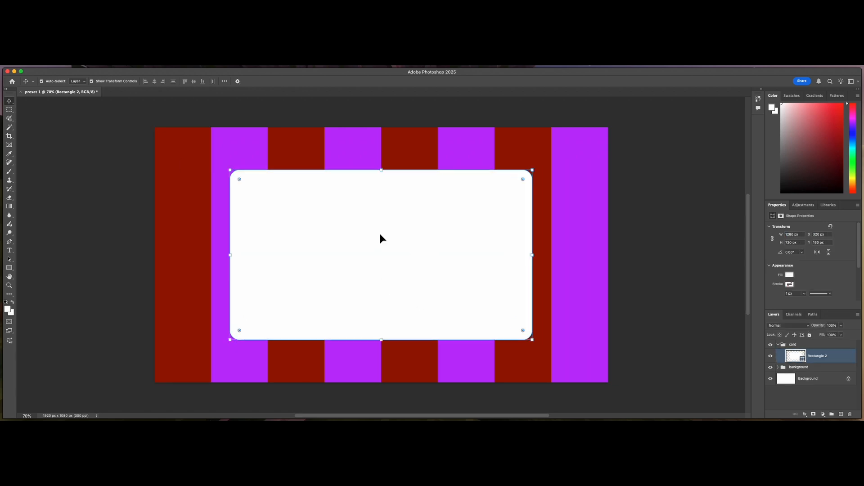
pyautogui.press('super+j')
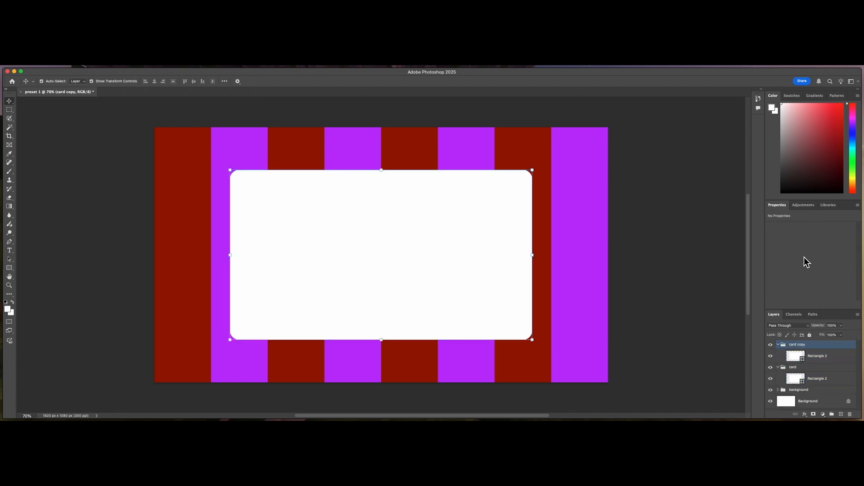
pyautogui.press('Delete')
pyautogui.press('Return')
# Duplicate the white card rectangle, set the copy's height to 256 px and fill it red
pyautogui.click(830, 358)
pyautogui.click(793, 242)
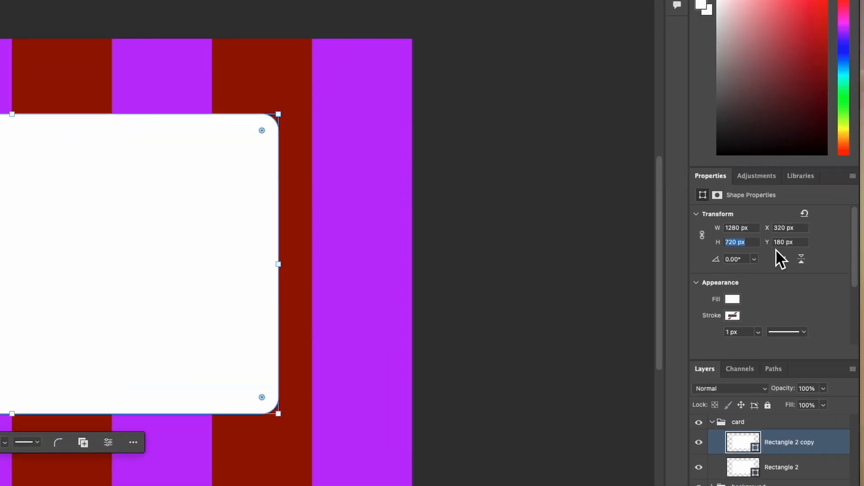
pyautogui.write('256')
pyautogui.press('Return')
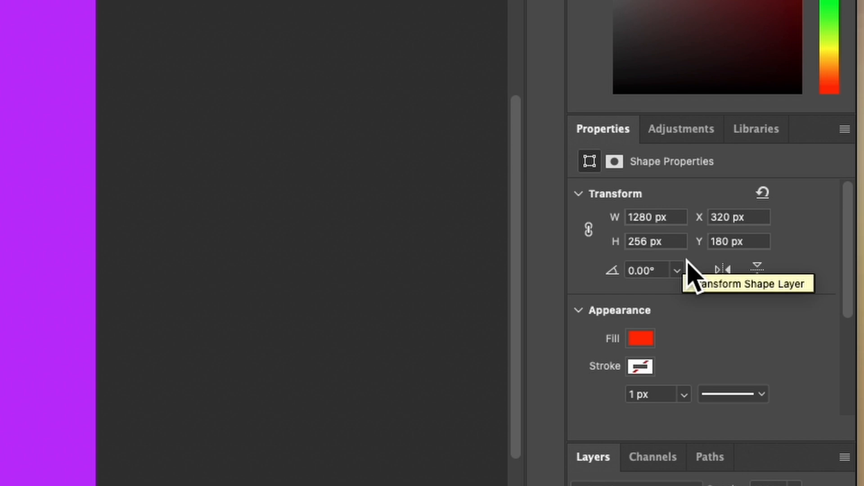
pyautogui.press('super+z')
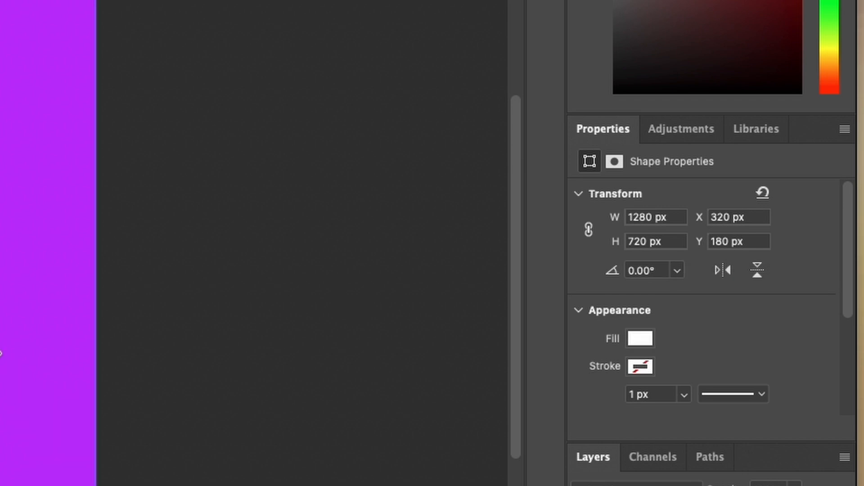
pyautogui.press('super+shift+z')
# Unlink the red rectangle's corner radii and set both bottom corners to 0 px
pyautogui.scroll(-3, 689, 311)
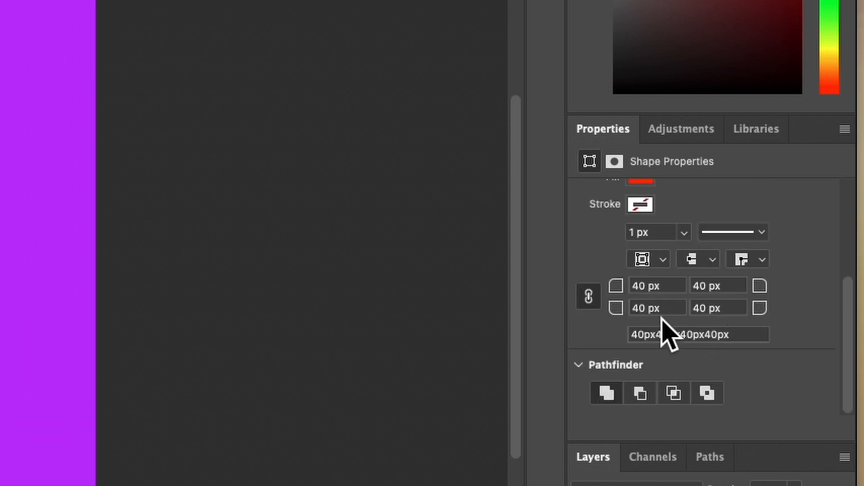
pyautogui.click(640, 310)
pyautogui.write('0')
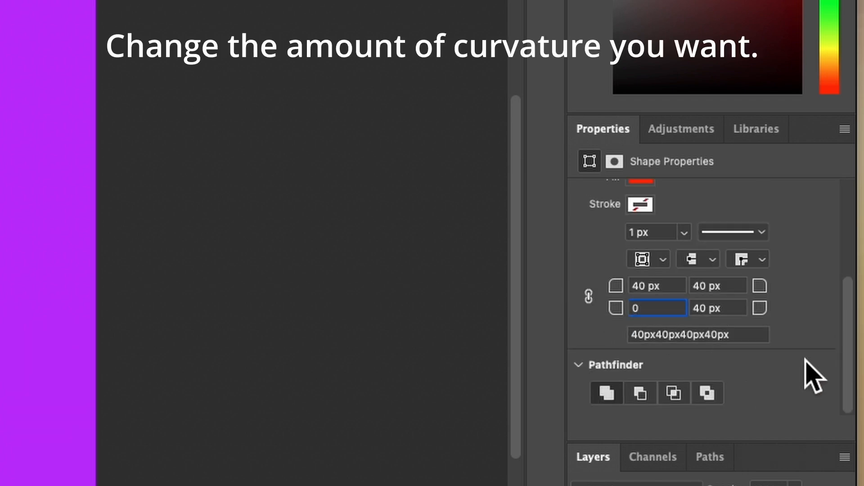
pyautogui.press('Return')
pyautogui.click(722, 306)
pyautogui.write('0')
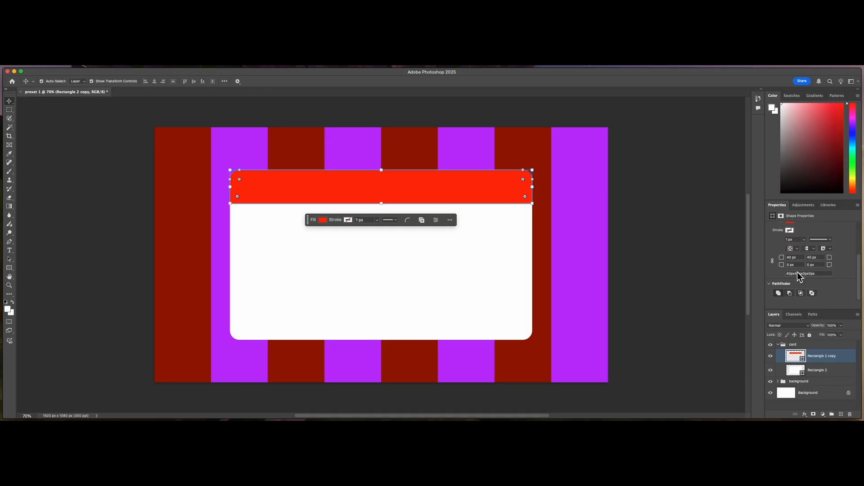
# Duplicate the red stripe and place the copies at the bottom and middle of the white card
pyautogui.press('super+j')
pyautogui.moveTo(419, 184); pyautogui.dragTo(420, 320)
pyautogui.scroll(-5, 799, 263)
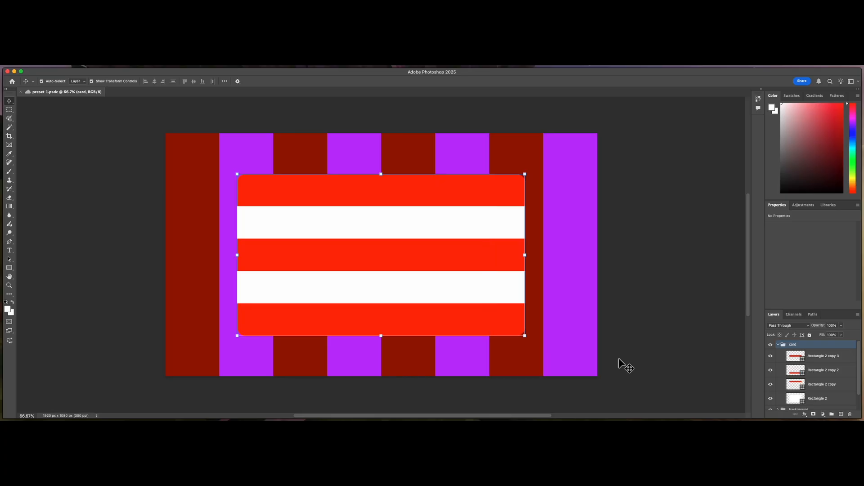
# Recolour the purple background stripes a medium red that matches the dark red ones
pyautogui.click(585, 252)
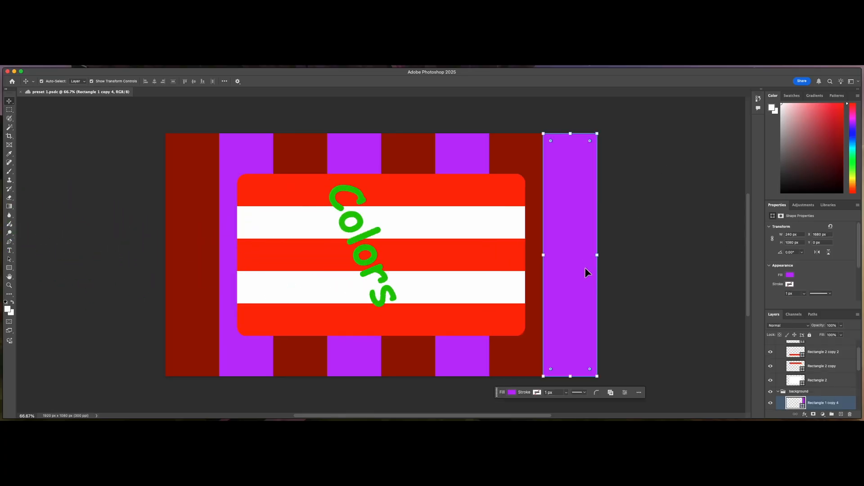
pyautogui.moveTo(804, 127); pyautogui.dragTo(860, 102)
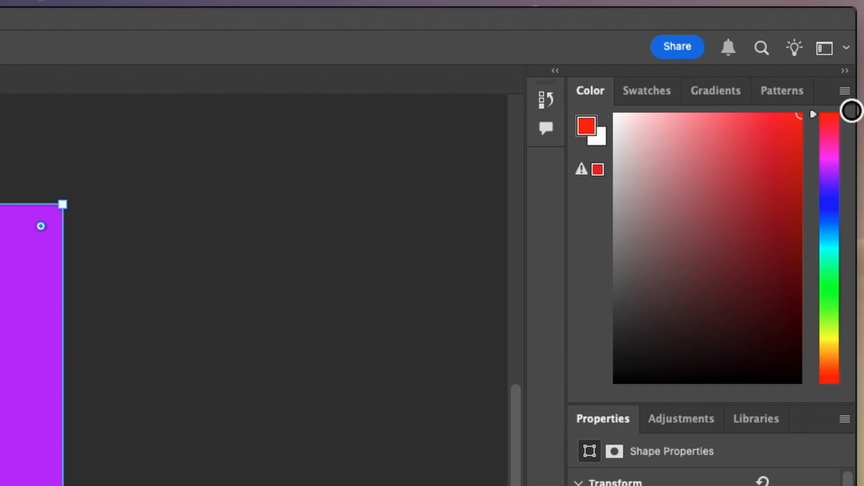
pyautogui.moveTo(829, 162)
pyautogui.mouseDown()
pyautogui.moveTo(830, 209)
pyautogui.moveTo(825, 195)
pyautogui.mouseUp()
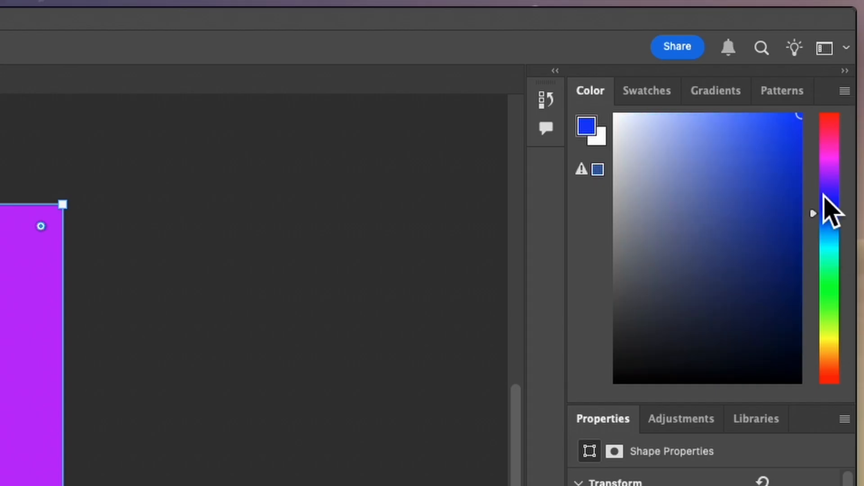
pyautogui.moveTo(830, 153); pyautogui.dragTo(824, 114)
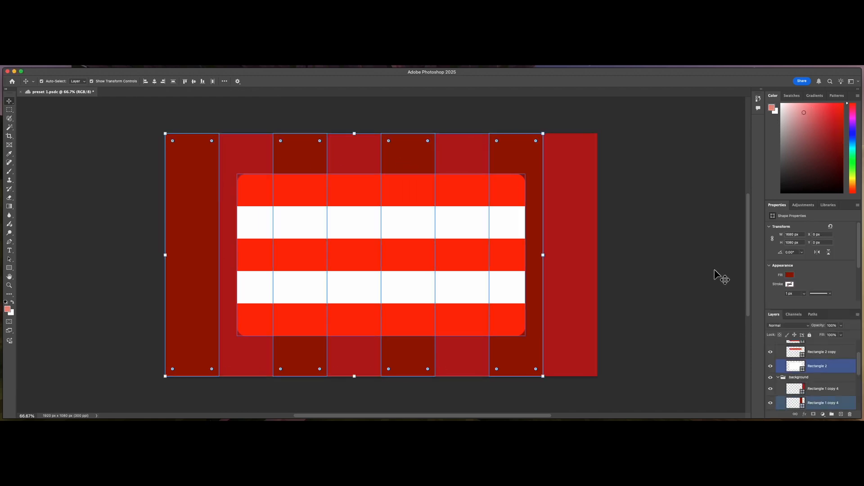
# Pick a light pink and fill the card's white base rectangle with it
pyautogui.click(720, 276)
pyautogui.click(511, 234)
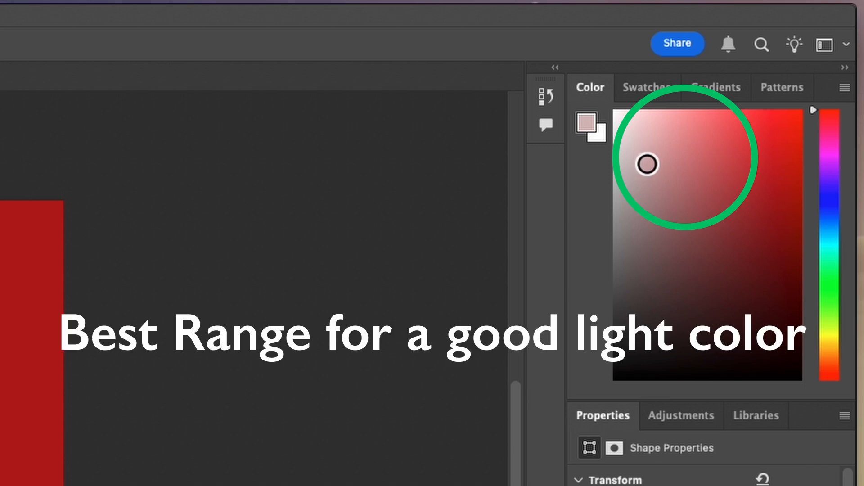
pyautogui.moveTo(652, 151); pyautogui.dragTo(667, 141)
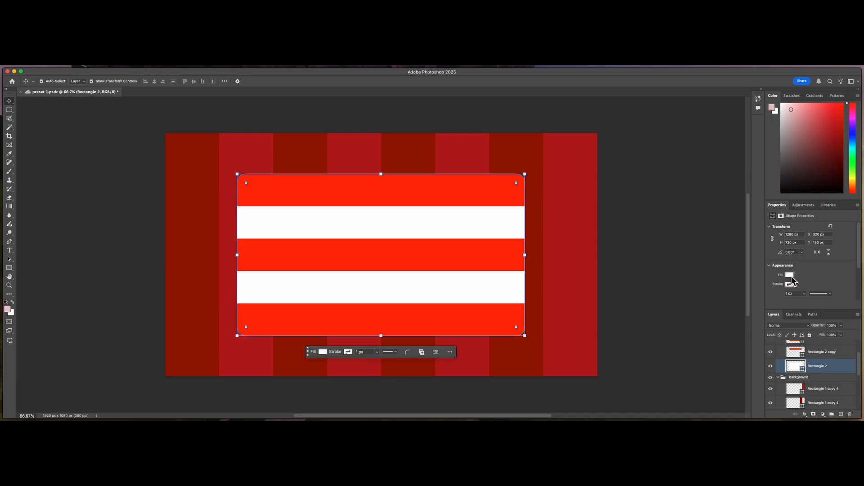
pyautogui.click(789, 275)
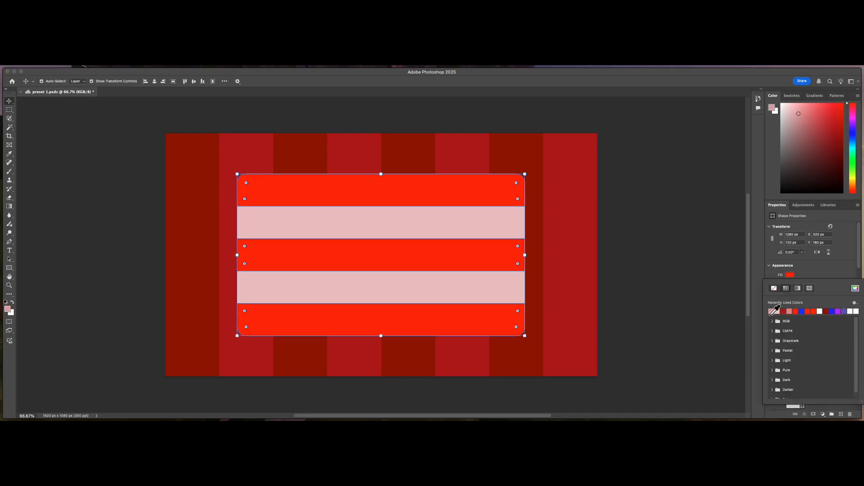
# Recolour the card's three red stripes dusty pink and its base a paler greyish pink
pyautogui.click(808, 120)
pyautogui.click(809, 124)
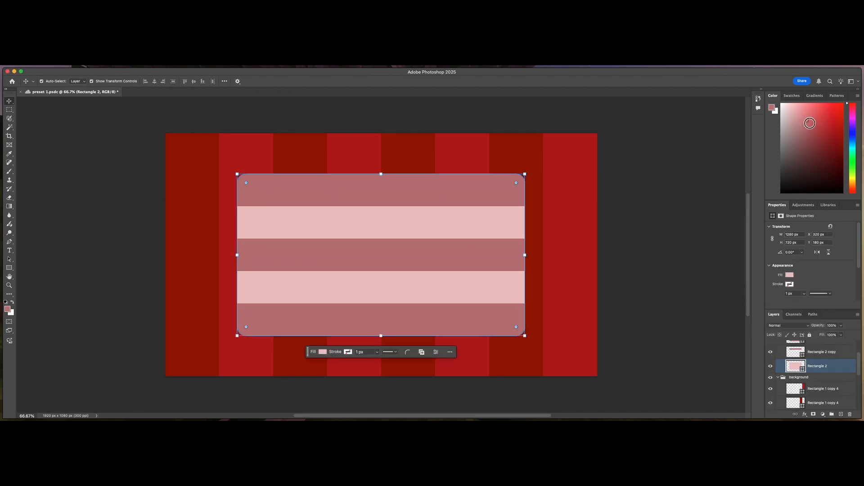
pyautogui.click(856, 288)
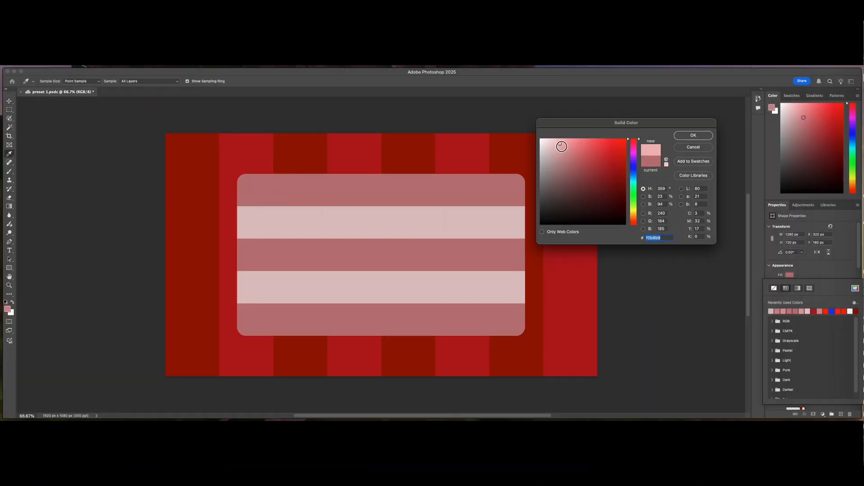
pyautogui.click(701, 140)
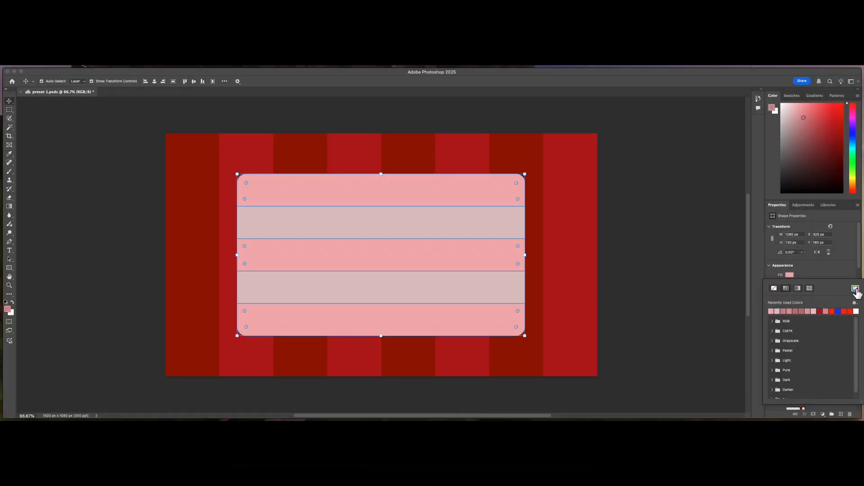
pyautogui.click(856, 288)
pyautogui.click(700, 140)
pyautogui.click(389, 204)
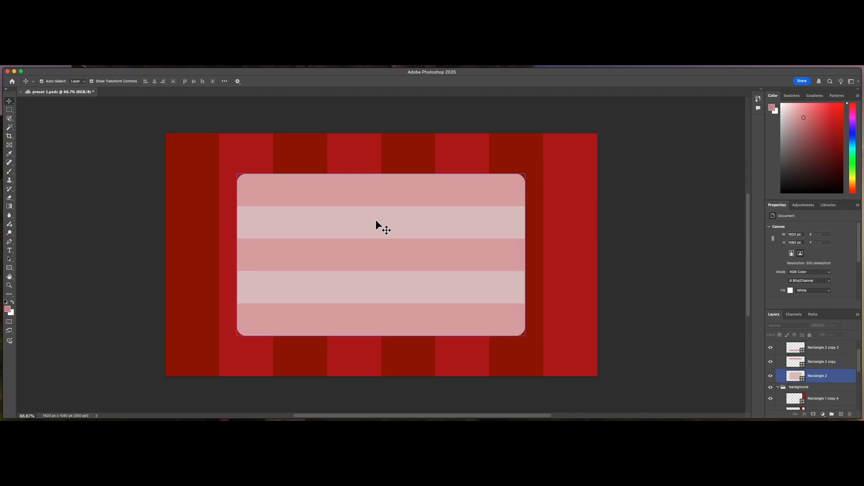
pyautogui.click(363, 259)
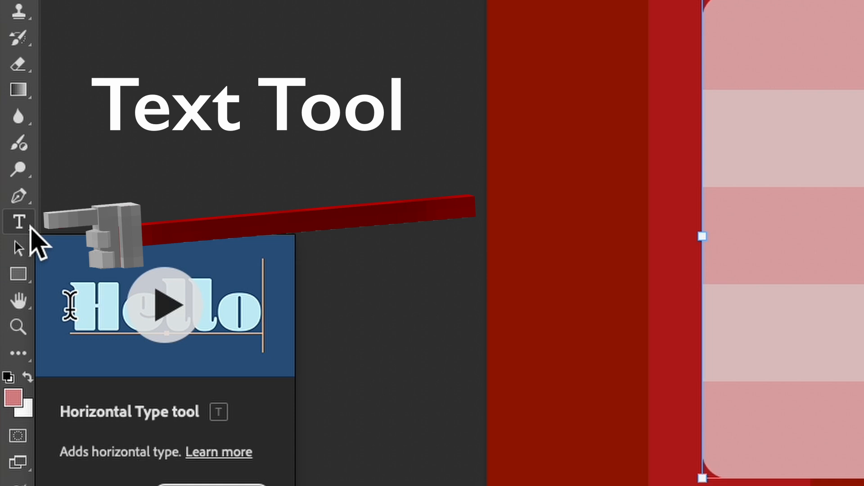
# Activate the Horizontal Type tool and delete the stray Lorem Ipsum text layer
pyautogui.click(19, 223)
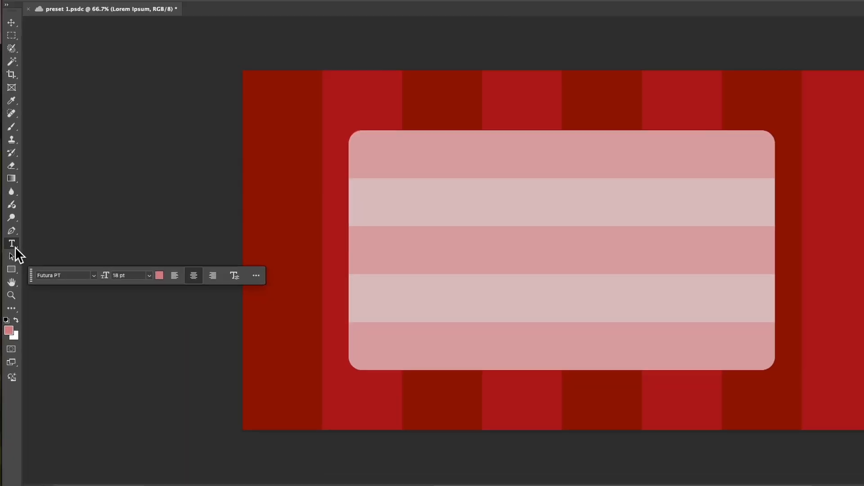
pyautogui.rightClick(16, 248)
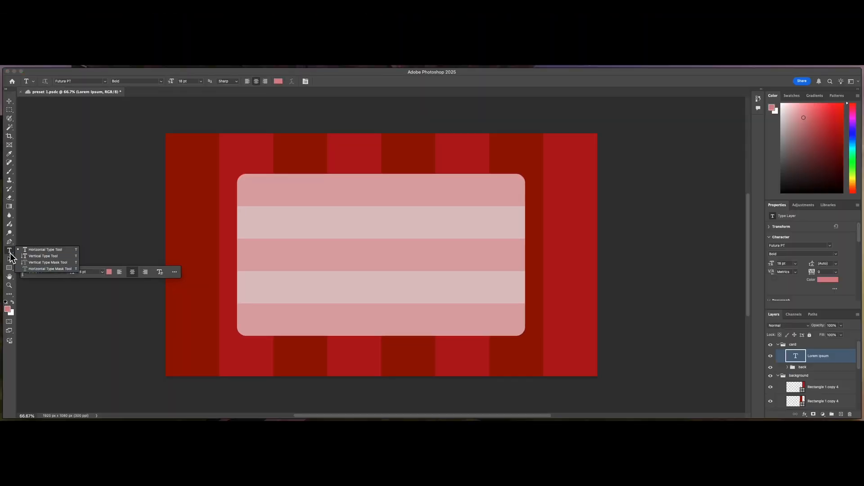
pyautogui.click(820, 357)
pyautogui.press('Delete')
# Draw a text box across the middle of the card and set its text size to 35 pt
pyautogui.moveTo(258, 233); pyautogui.dragTo(543, 271)
pyautogui.click(9, 101)
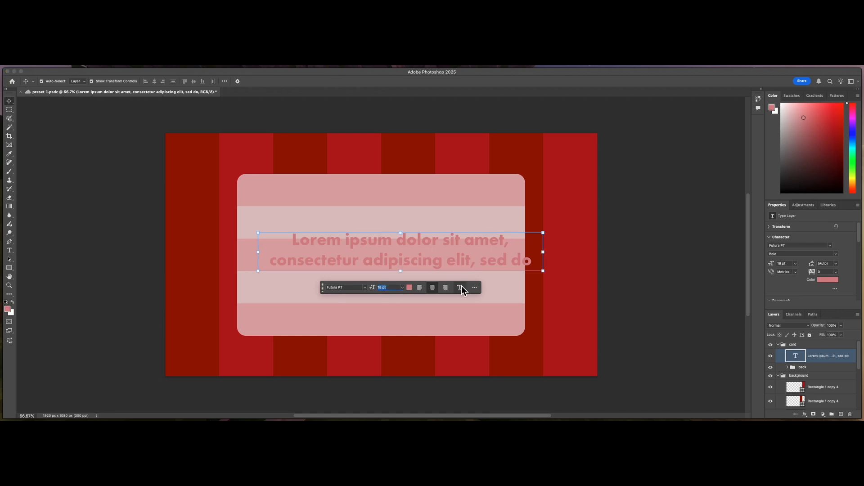
pyautogui.write('35')
pyautogui.press('Return')
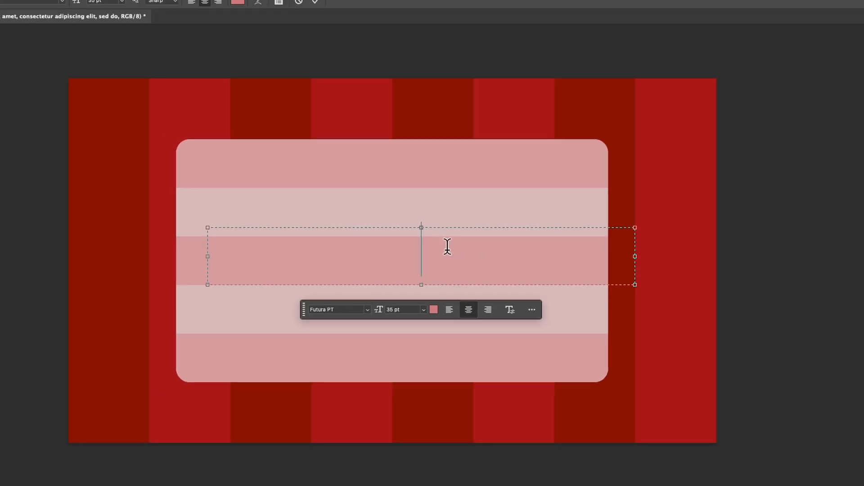
# Replace the placeholder text with "Interesting!" and finish editing the text
pyautogui.write('Interesting')
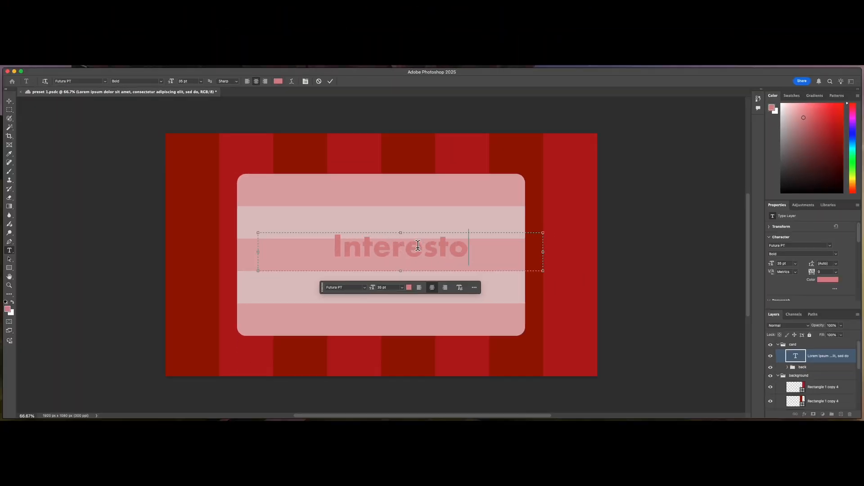
pyautogui.write('!')
pyautogui.press('Escape')
pyautogui.press('v')
# Move the "Interesting!" text box to the centre of the card
pyautogui.moveTo(457, 254); pyautogui.dragTo(440, 260)
pyautogui.click(781, 226)
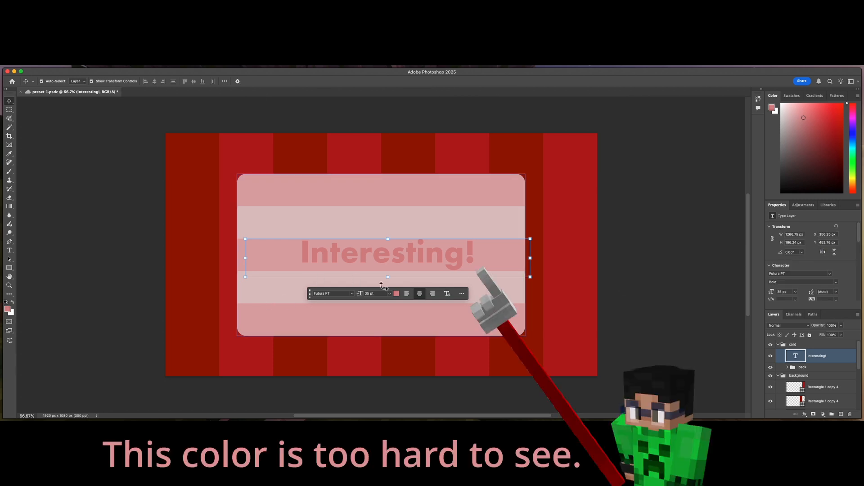
pyautogui.moveTo(423, 259)
pyautogui.mouseDown()
pyautogui.moveTo(411, 257)
pyautogui.moveTo(426, 267)
pyautogui.mouseUp()
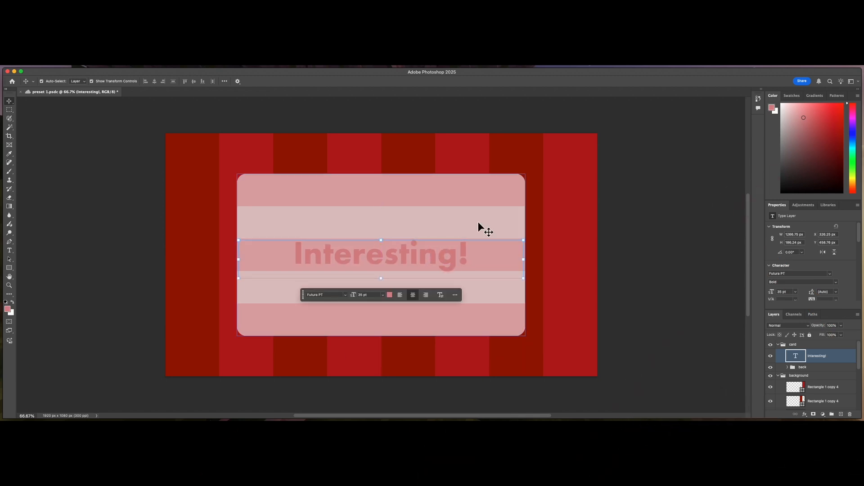
# Shorten the "Interesting!" text box to about 164 px high and nudge it into place on the card's middle stripe
pyautogui.click(856, 265)
pyautogui.click(504, 294)
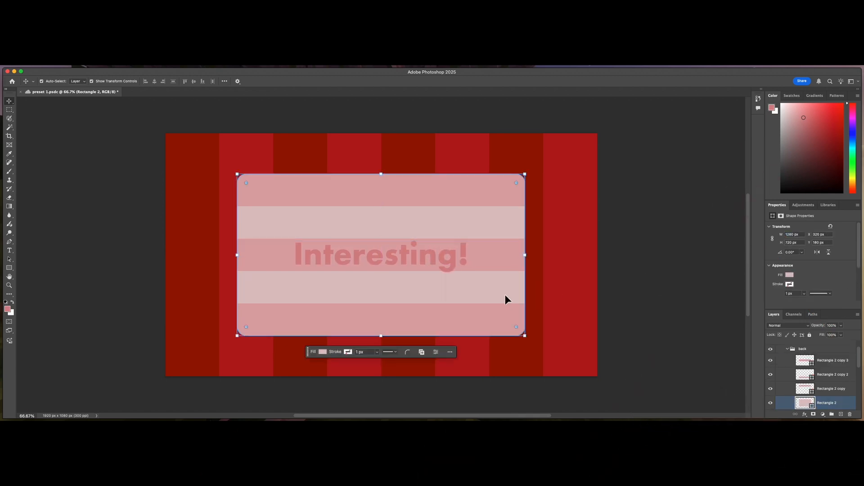
pyautogui.click(452, 258)
pyautogui.moveTo(459, 261); pyautogui.dragTo(461, 259)
pyautogui.click(601, 270)
pyautogui.click(385, 261)
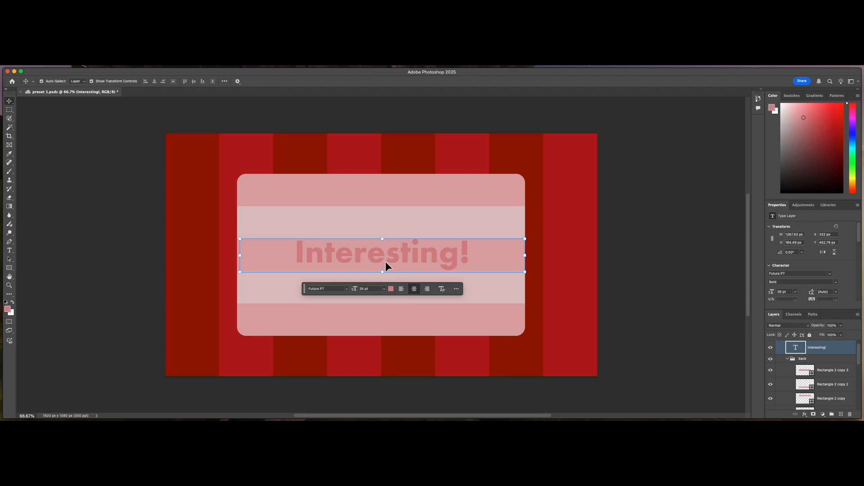
# Place a copy of the "Interesting!" text on the card's uppermost stripe at 15 pt, with a narrower text box
pyautogui.moveTo(385, 262); pyautogui.dragTo(383, 201)
pyautogui.doubleClick(384, 198)
pyautogui.click(363, 227)
pyautogui.write('15')
pyautogui.press('Return')
pyautogui.moveTo(523, 194); pyautogui.dragTo(503, 194)
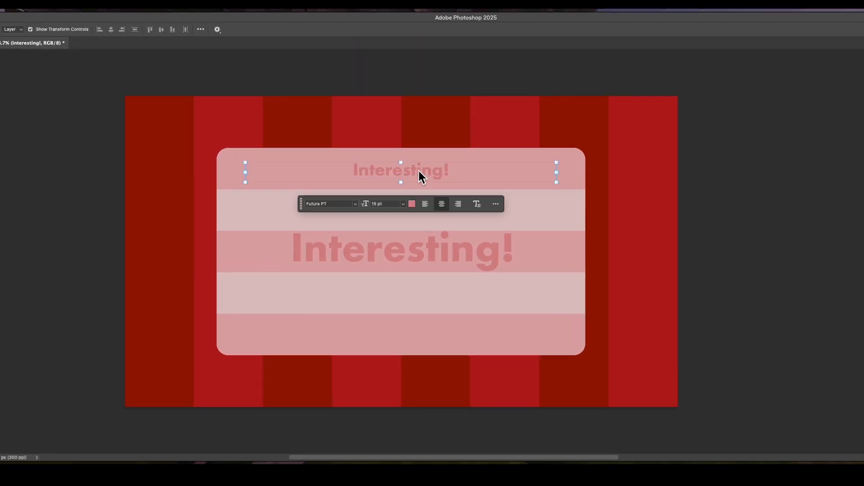
pyautogui.click(392, 193)
pyautogui.write('20')
pyautogui.press('Return')
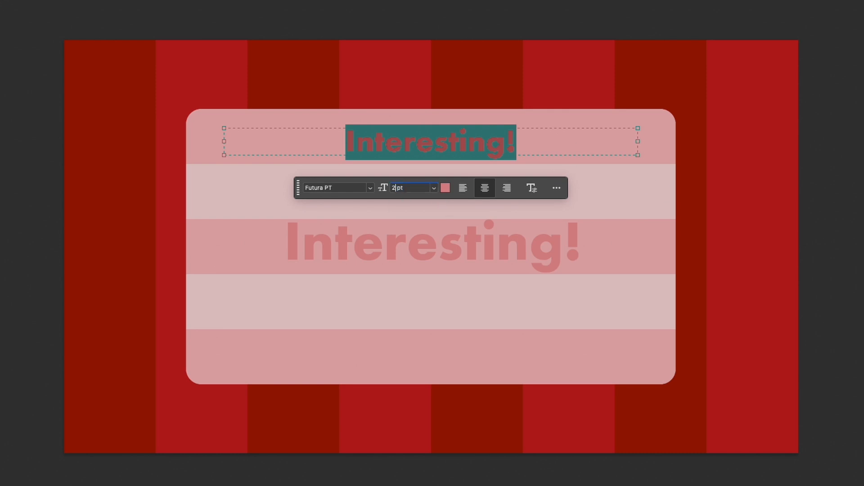
pyautogui.press('Escape')
# Replace the text on the card's uppermost stripe with "Futura is Good!"
pyautogui.write('Futura is Good!')
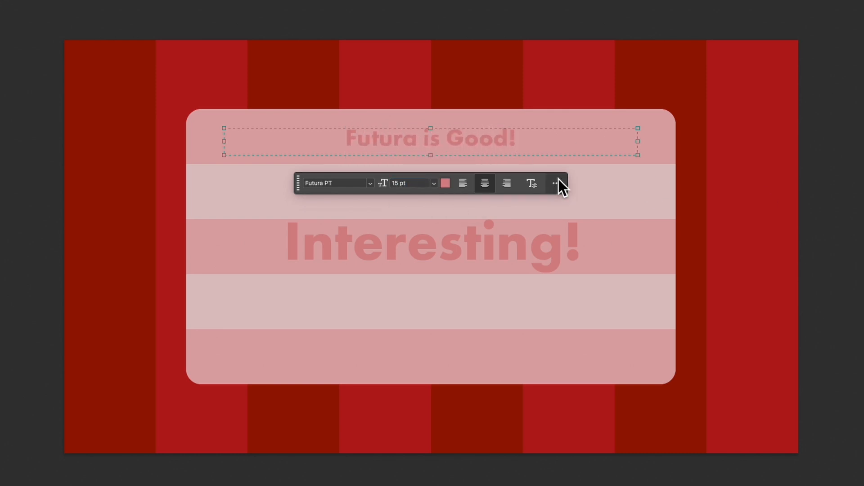
pyautogui.click(464, 141)
# Duplicate the "Futura is Good!" text onto the card's lowest stripe and change the copy to "Being a title is frustrating"
pyautogui.moveTo(465, 145); pyautogui.dragTo(460, 365)
pyautogui.doubleClick(517, 359)
pyautogui.write('being a title is')
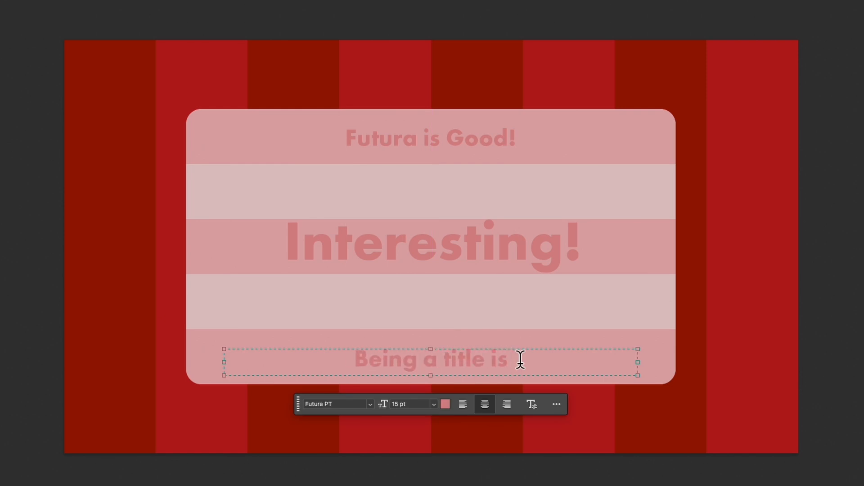
pyautogui.write(' frustrating')
pyautogui.click(605, 325)
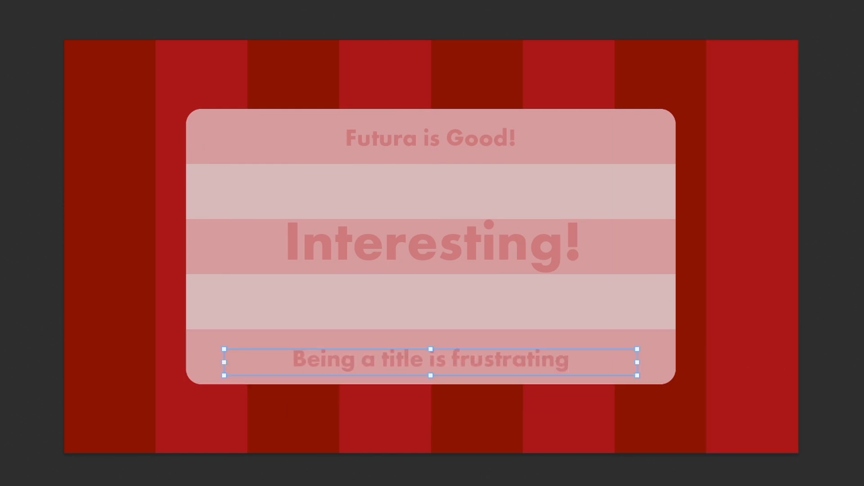
# Add a full stop to the end of the "Being a title is frustrating" text
pyautogui.doubleClick(548, 359)
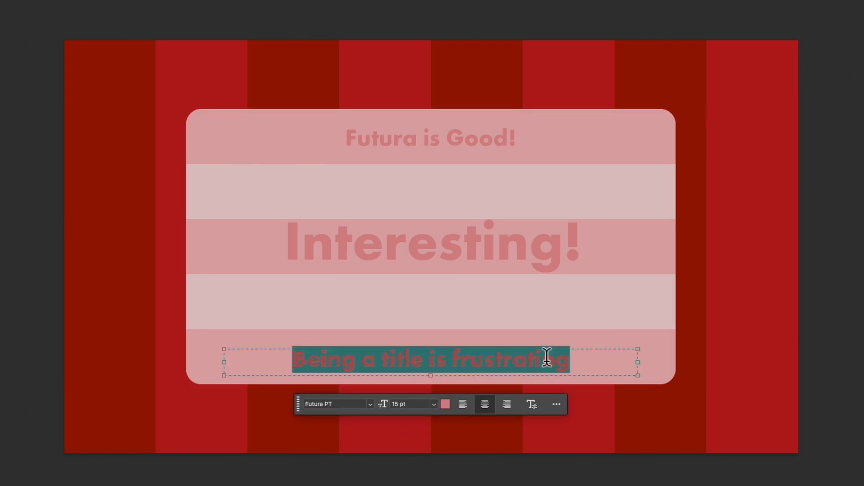
pyautogui.press('Right')
pyautogui.write('.')
pyautogui.press('Escape')
# Change the colour of the card's three texts to light grey
pyautogui.click(469, 245)
pyautogui.hotkey('ctrl', 'a')
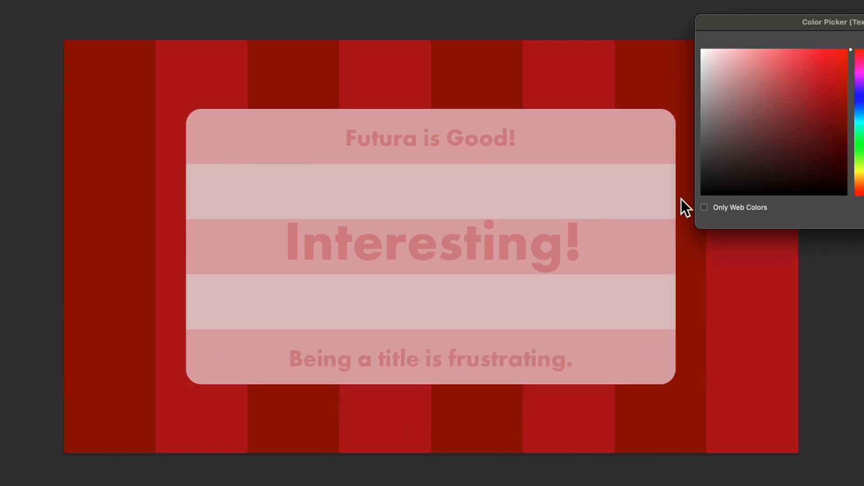
pyautogui.moveTo(703, 193); pyautogui.dragTo(703, 44)
pyautogui.press('Return')
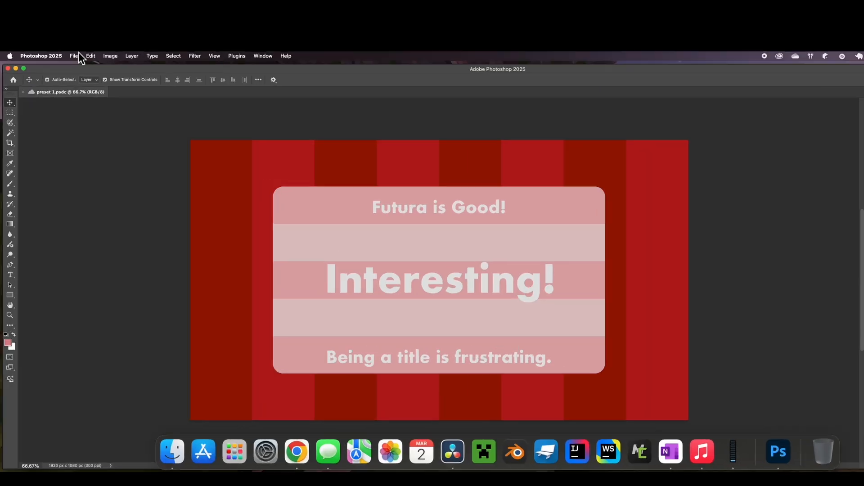
# Export the graphic as a 1920 by 1080 px PNG named title.png in the Downloads folder
pyautogui.click(65, 64)
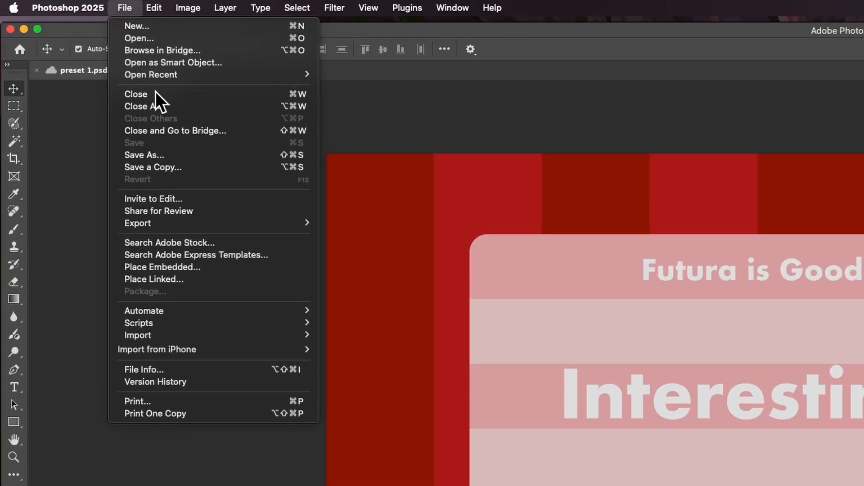
pyautogui.moveTo(139, 174)
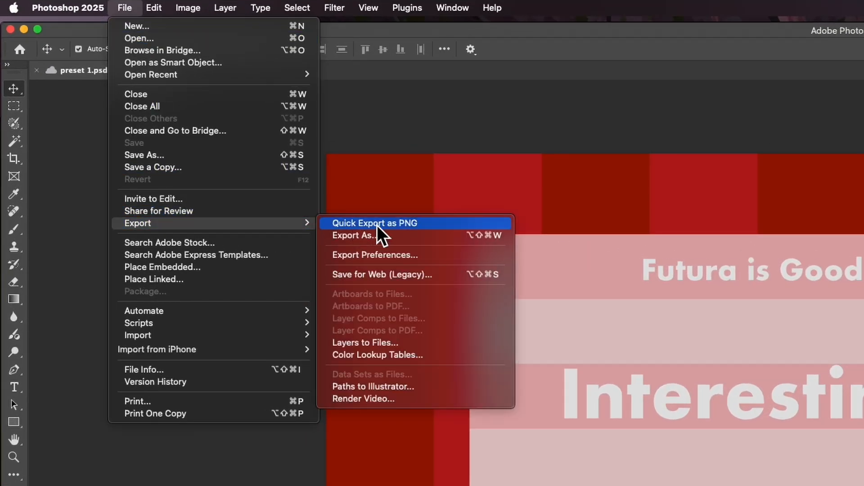
pyautogui.click(484, 239)
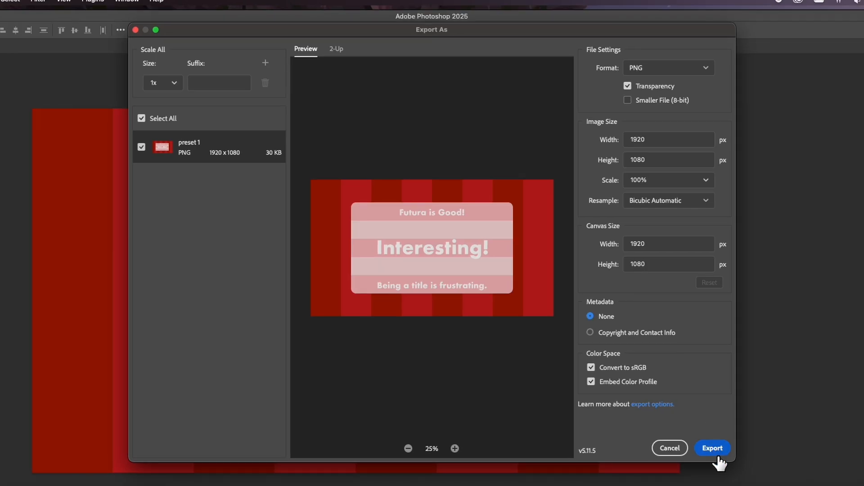
pyautogui.click(714, 451)
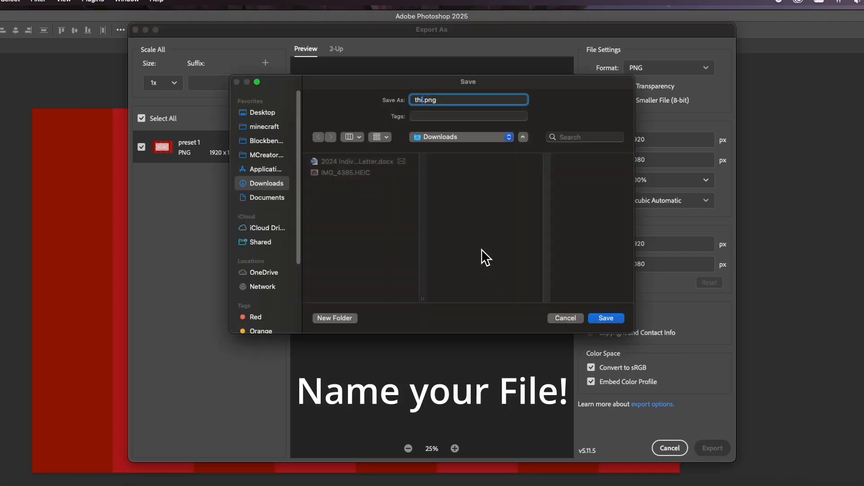
pyautogui.write('title')
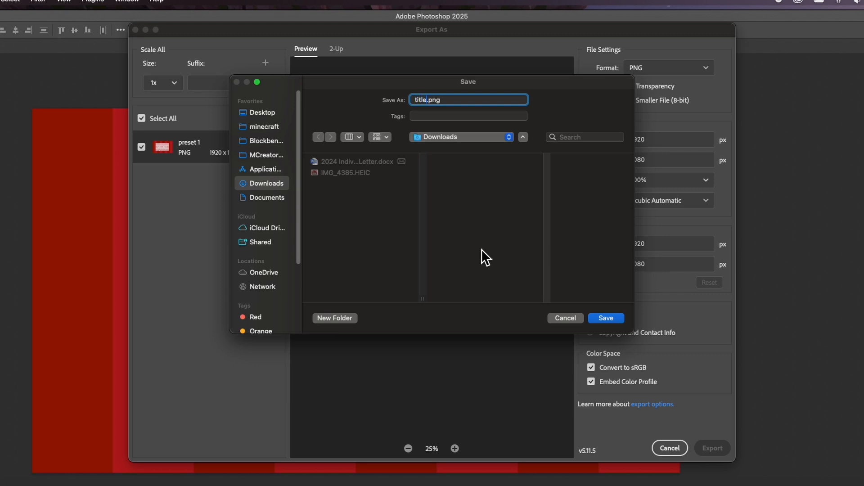
pyautogui.click(614, 322)
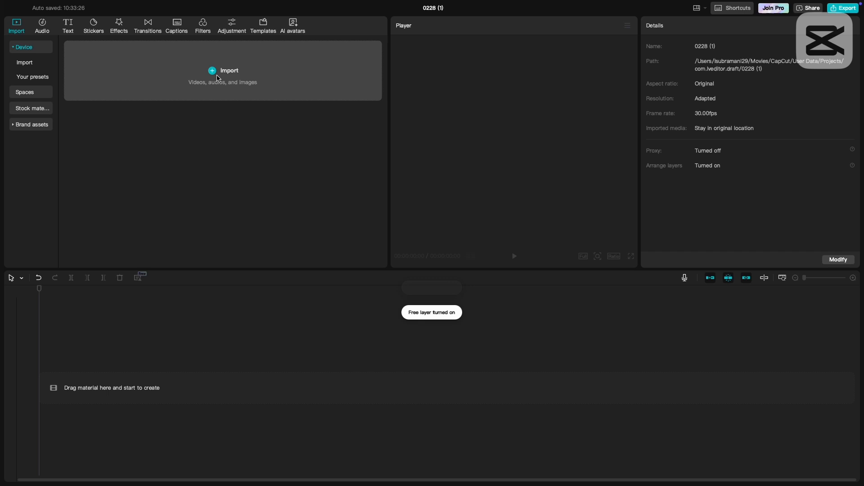
# Switch to CapCut and import Example.png from the Desktop into the project's media
pyautogui.click(217, 78)
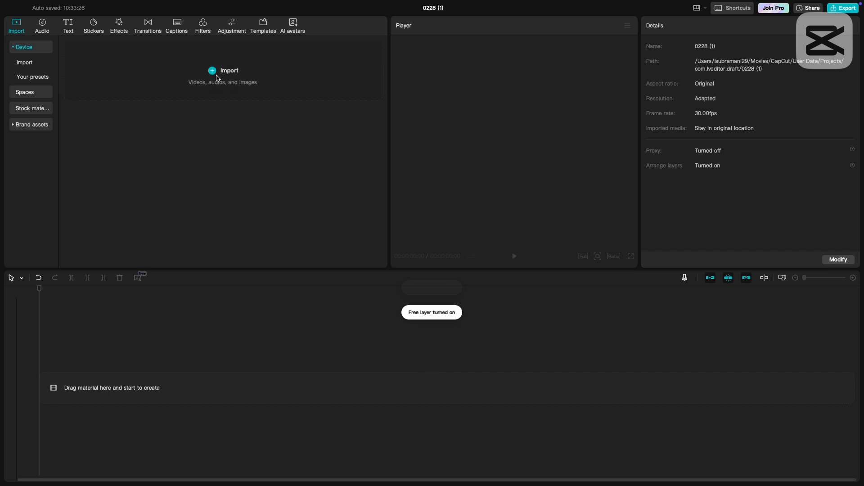
pyautogui.click(355, 198)
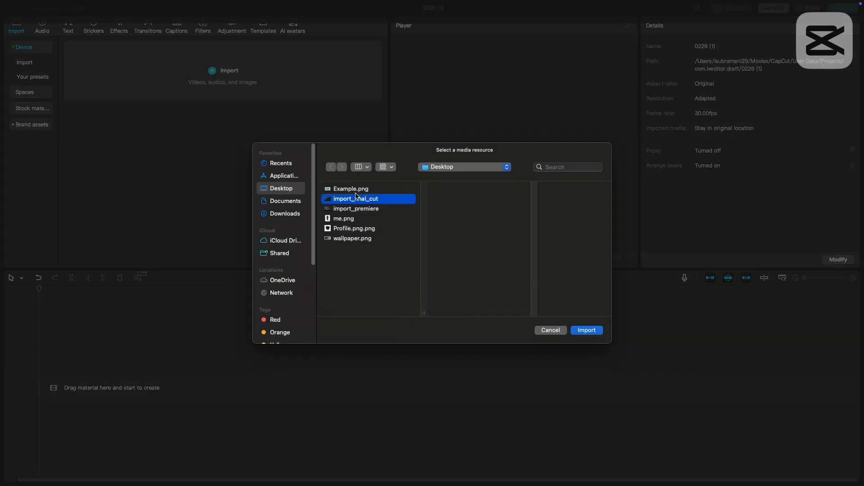
pyautogui.click(353, 189)
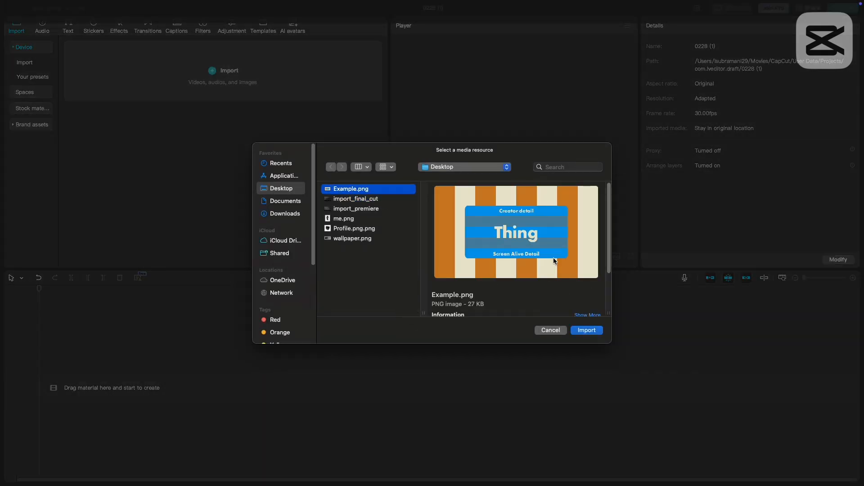
pyautogui.click(588, 331)
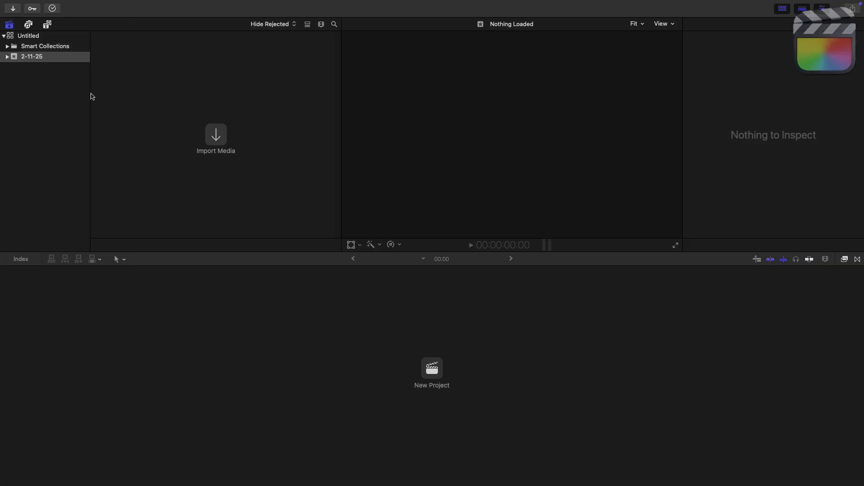
# Switch to Final Cut Pro, allow Desktop access and import Example.png into the existing 2-11-25 event
pyautogui.click(214, 143)
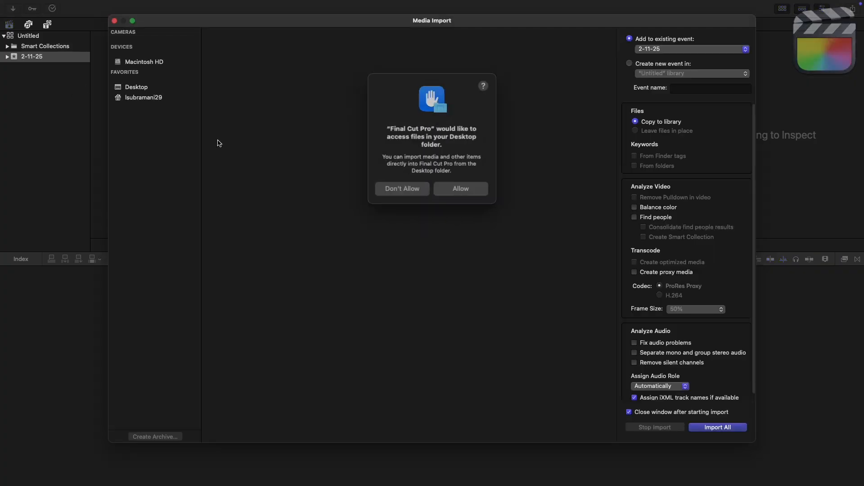
pyautogui.click(439, 186)
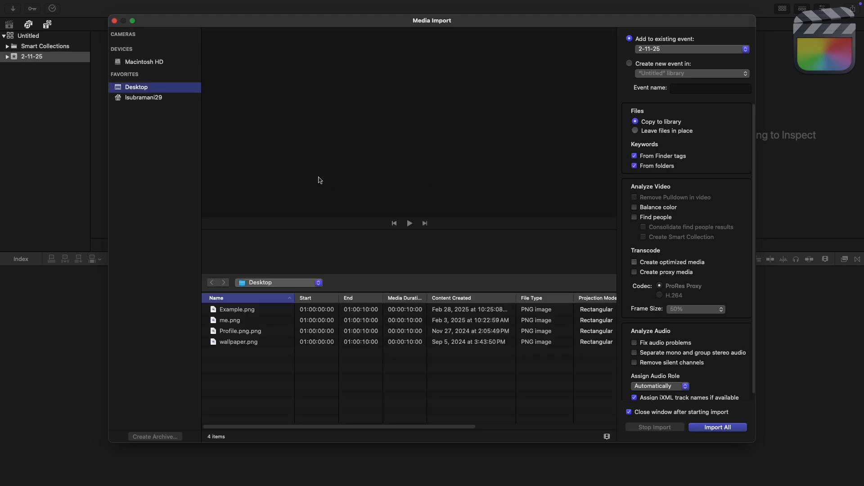
pyautogui.click(253, 311)
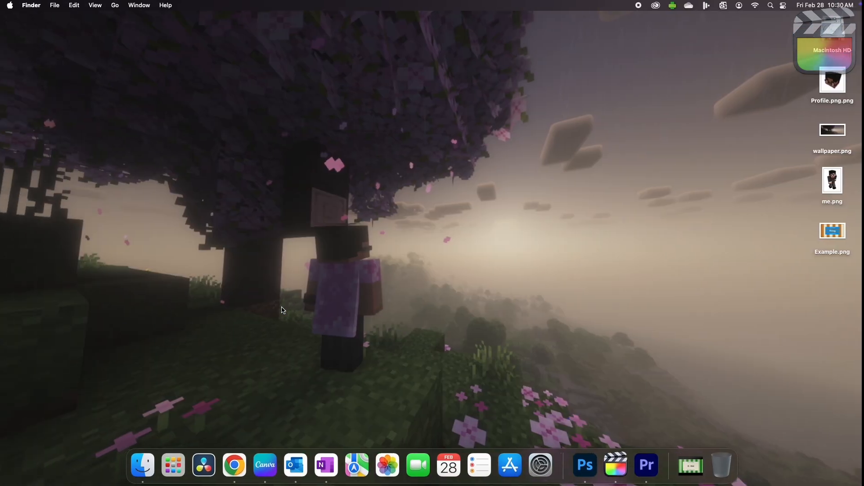
pyautogui.moveTo(768, 303); pyautogui.dragTo(862, 232)
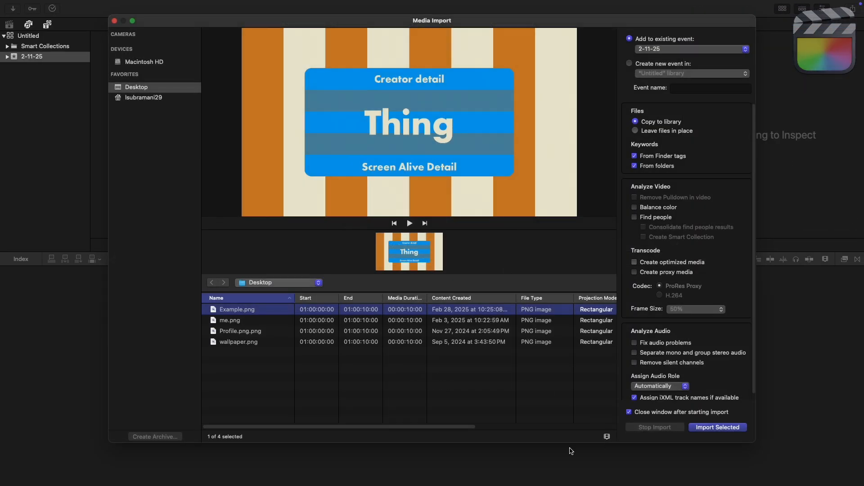
pyautogui.click(717, 428)
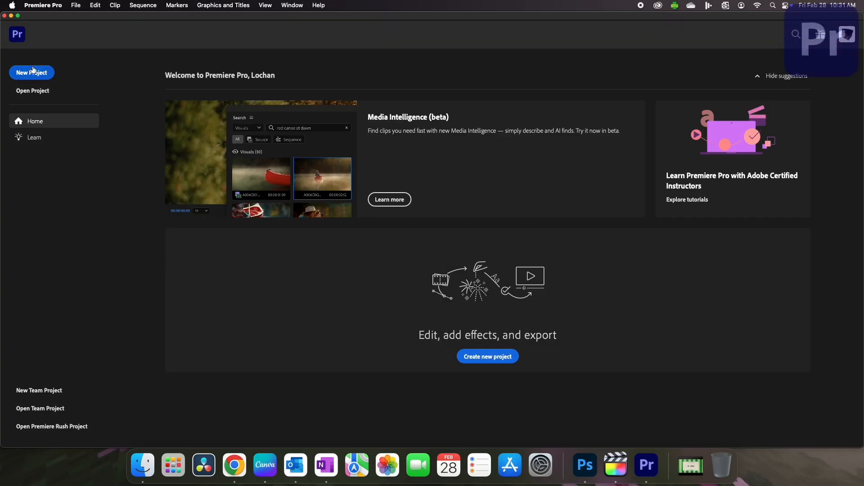
# Switch to Premiere Pro, start a new project named "THing" and select the Example image from the Desktop as its media
pyautogui.click(32, 72)
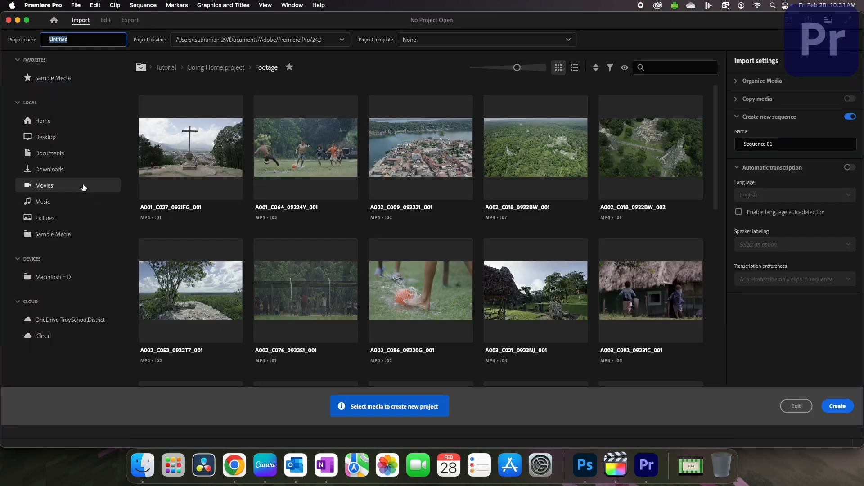
pyautogui.write('THing')
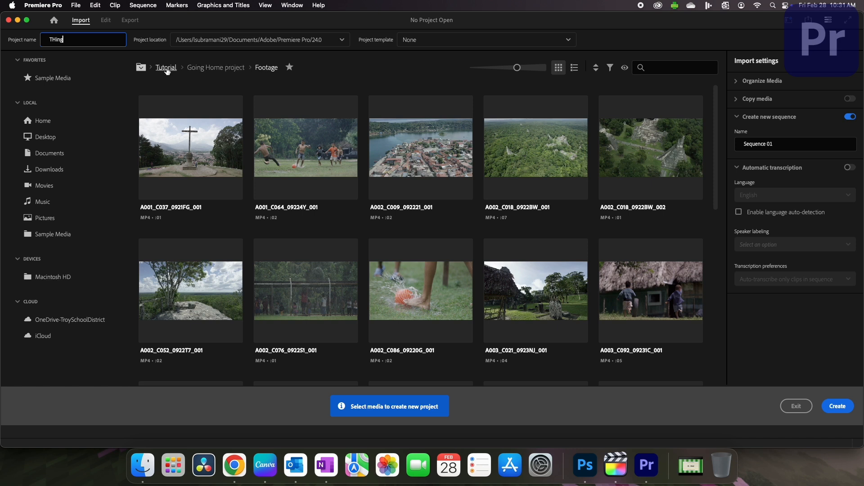
pyautogui.click(43, 121)
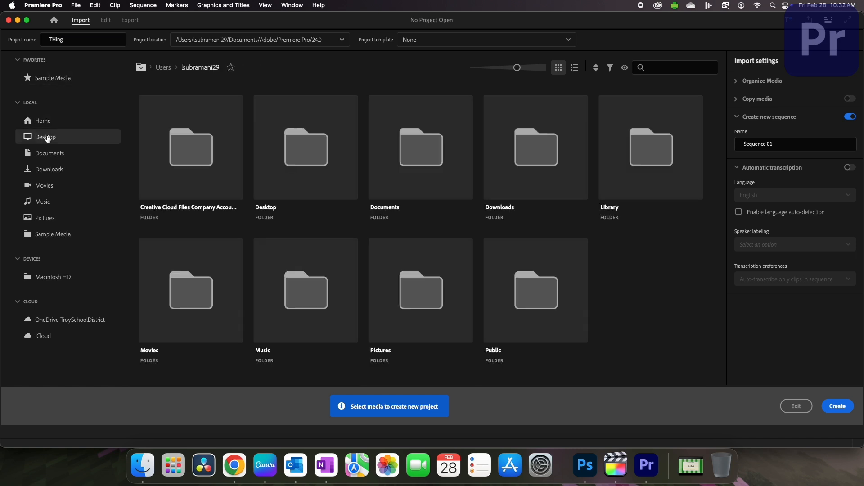
pyautogui.click(45, 137)
pyautogui.click(435, 162)
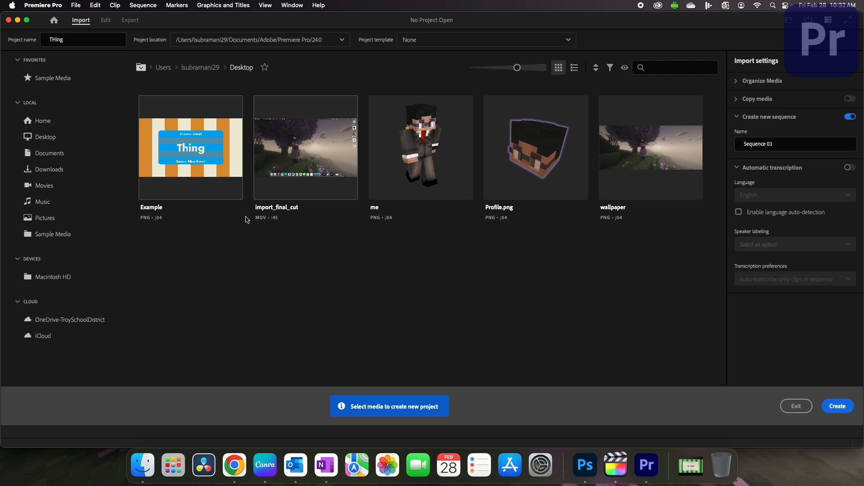
pyautogui.click(202, 167)
pyautogui.rightClick(197, 120)
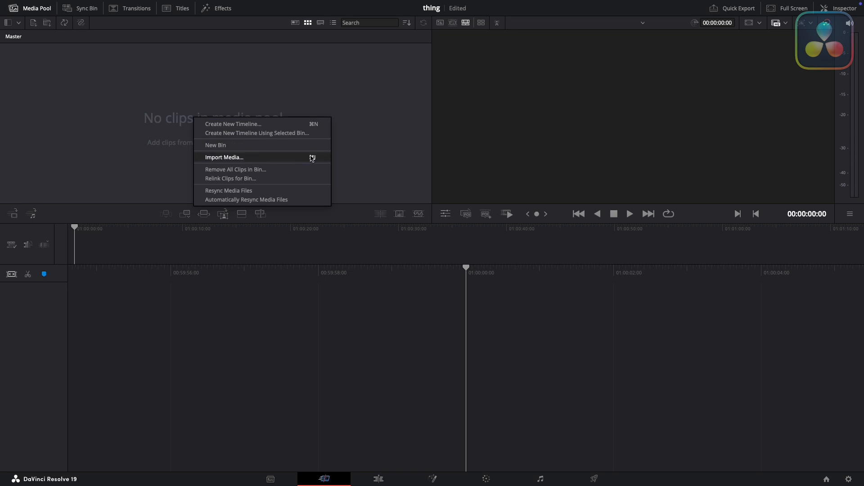
pyautogui.click(249, 84)
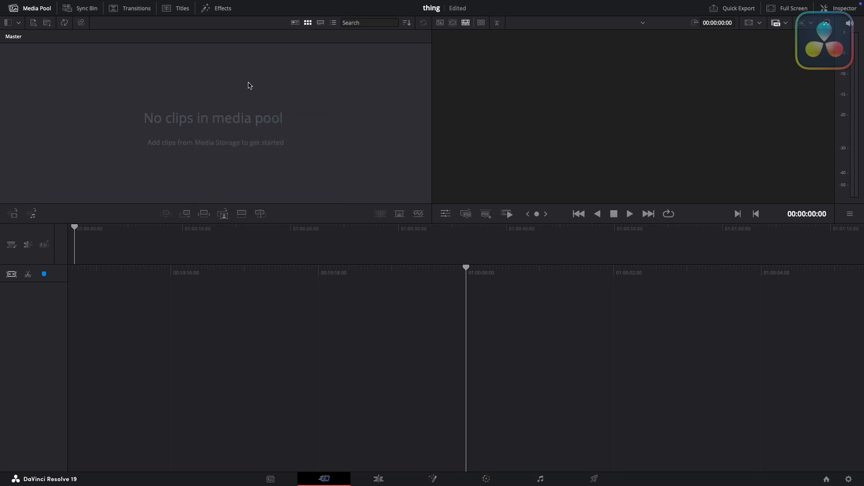
pyautogui.rightClick(248, 88)
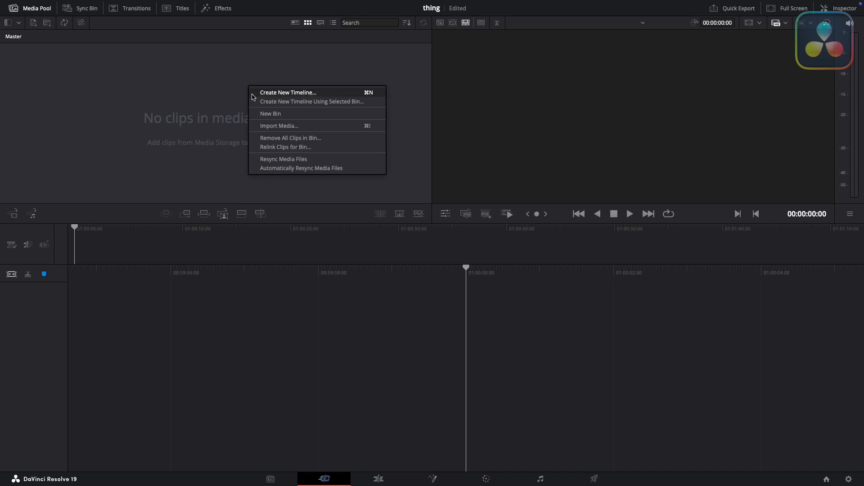
pyautogui.click(138, 104)
# In DaVinci Resolve, import Example.png from the Desktop into the media pool
pyautogui.press('super+i')
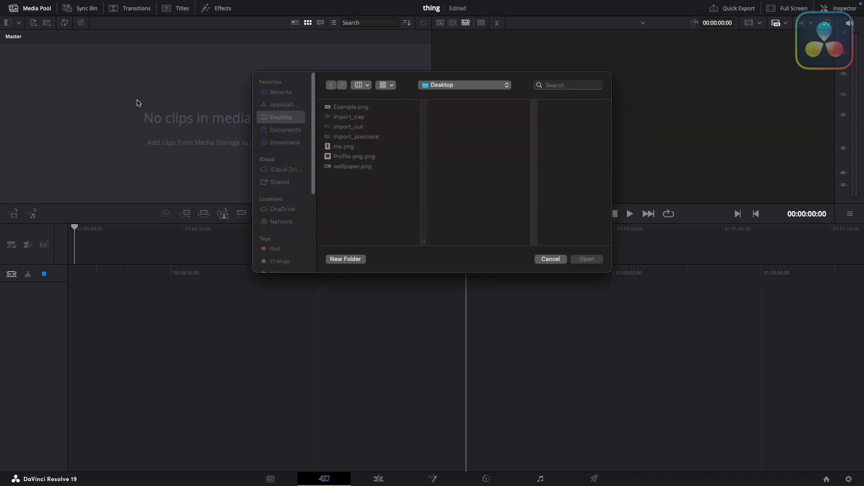
pyautogui.click(391, 109)
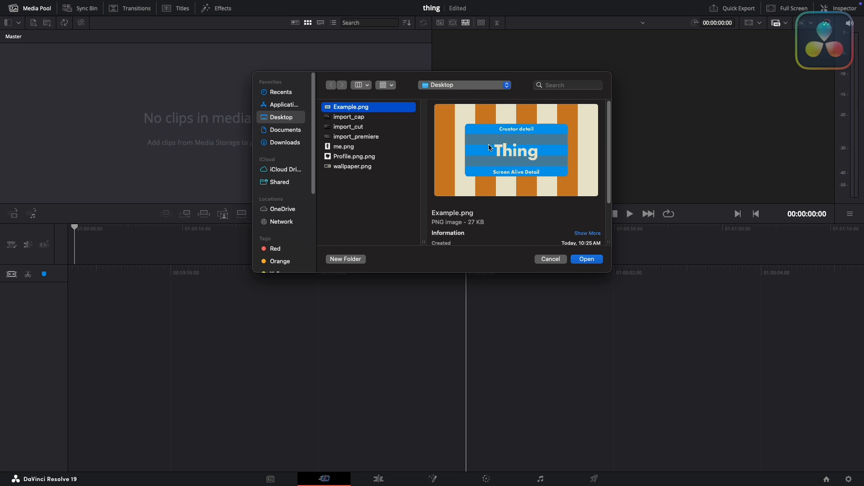
pyautogui.click(586, 260)
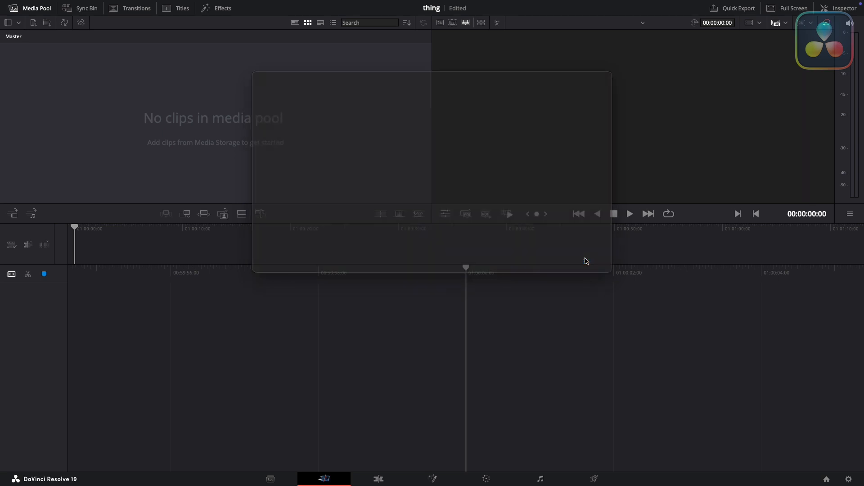
# Switch to CapCut, place Example.png at the start of the timeline and shorten the clip from its end
pyautogui.click(38, 59)
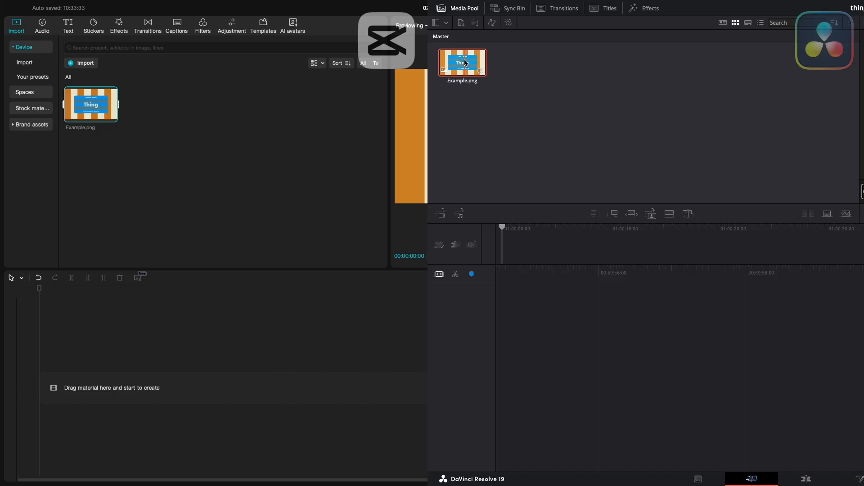
pyautogui.moveTo(91, 105); pyautogui.dragTo(84, 394)
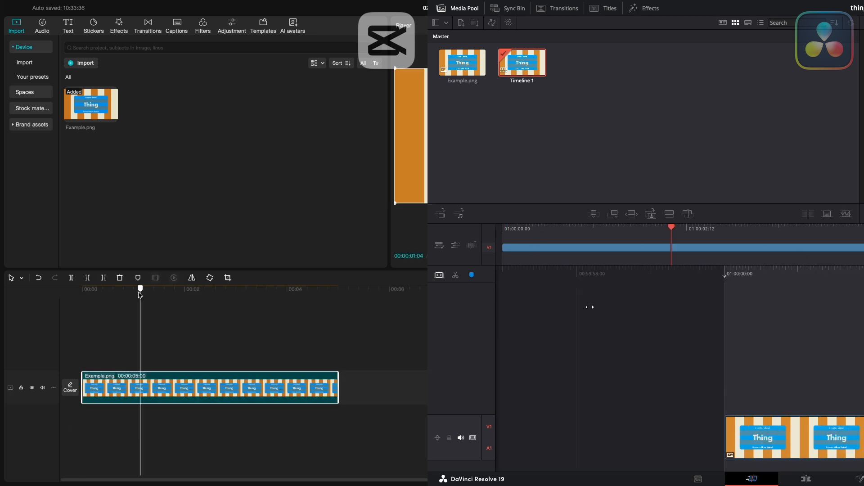
pyautogui.click(247, 310)
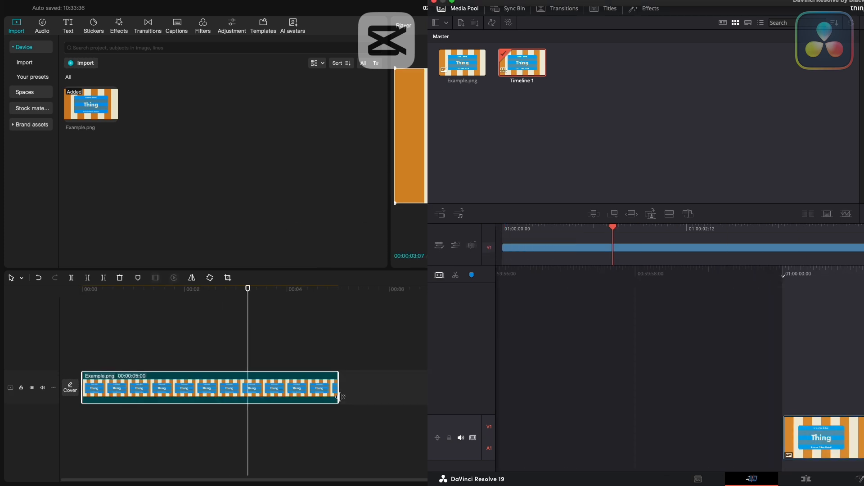
pyautogui.moveTo(333, 391); pyautogui.dragTo(240, 406)
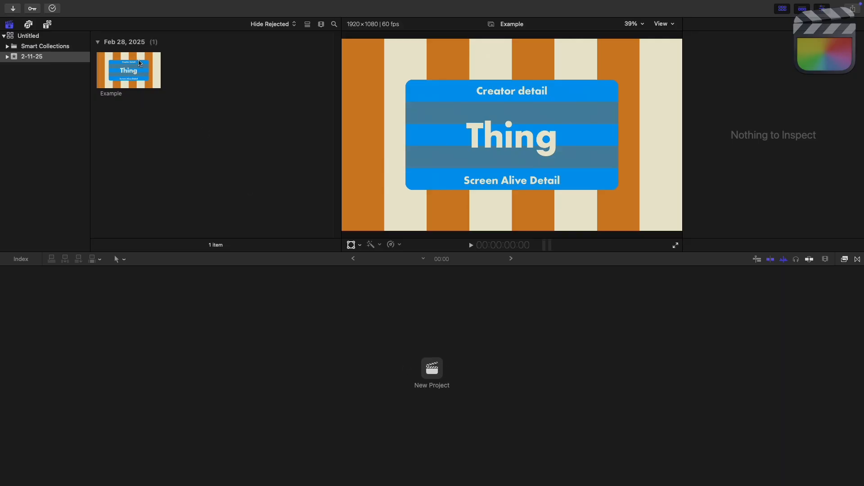
# Switch to Final Cut Pro and create a new project named "thing" in the 2-11-25 event
pyautogui.click(121, 82)
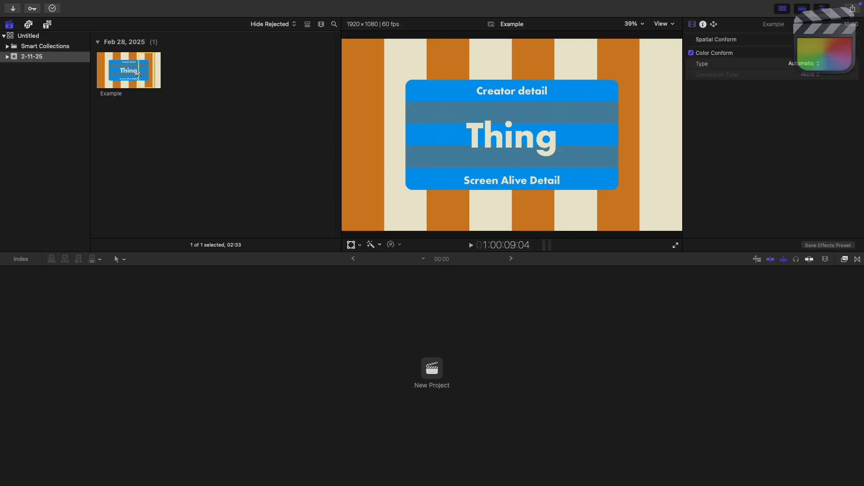
pyautogui.click(432, 372)
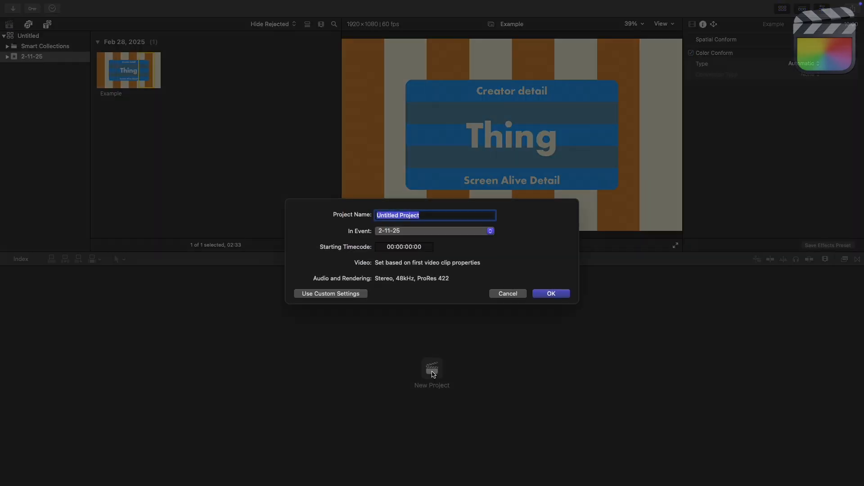
pyautogui.write('thinbg')
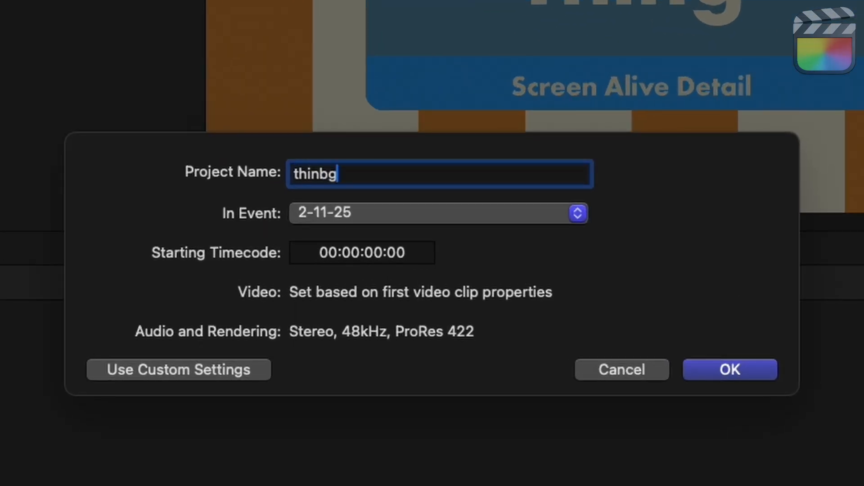
pyautogui.press('BackSpace')
pyautogui.press('BackSpace')
pyautogui.write('g')
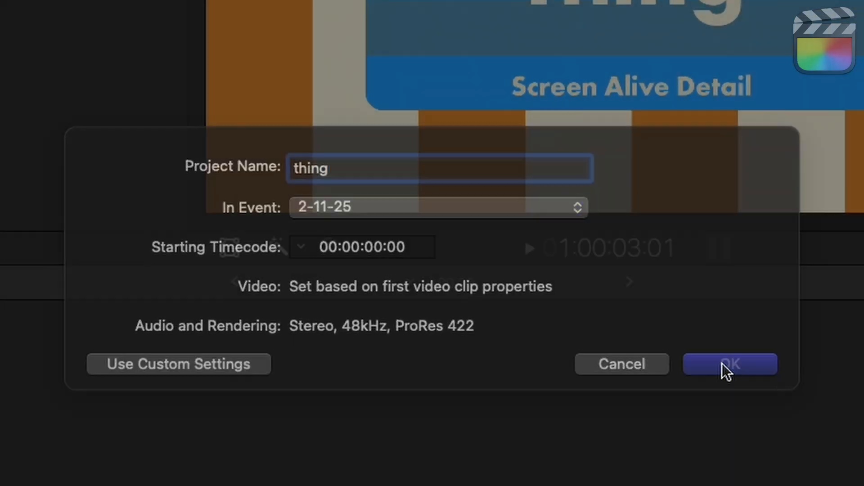
pyautogui.click(730, 370)
# Add the Example clip to the project's timeline and accept 1080p HD, 1920x1080, 23.98p as its video properties
pyautogui.moveTo(128, 130); pyautogui.dragTo(154, 348)
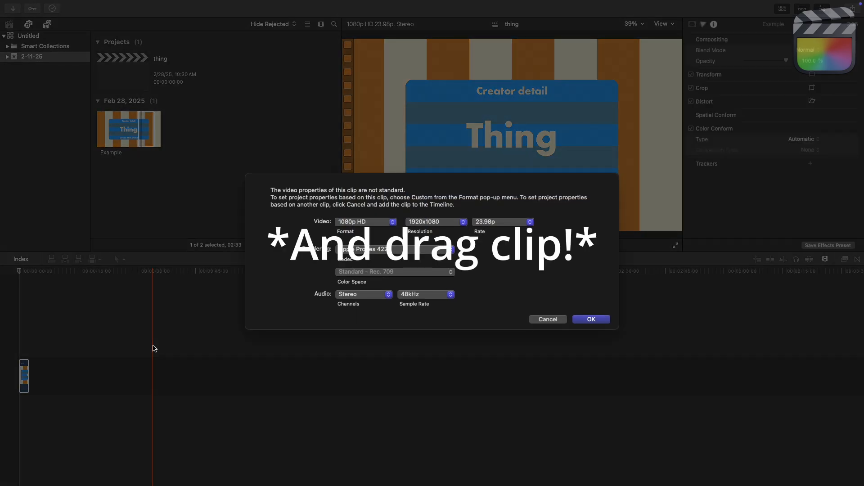
pyautogui.click(583, 321)
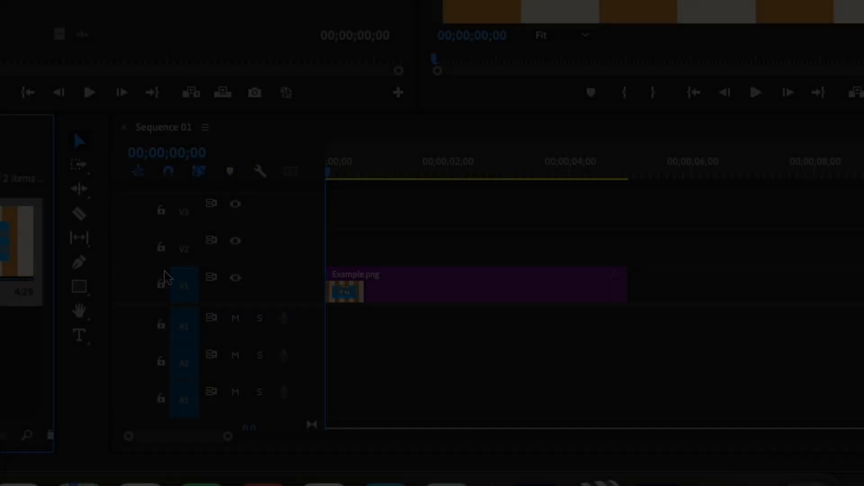
# Switch to Premiere Pro and select the Example.png clip on track V1 of Sequence 01
pyautogui.doubleClick(405, 297)
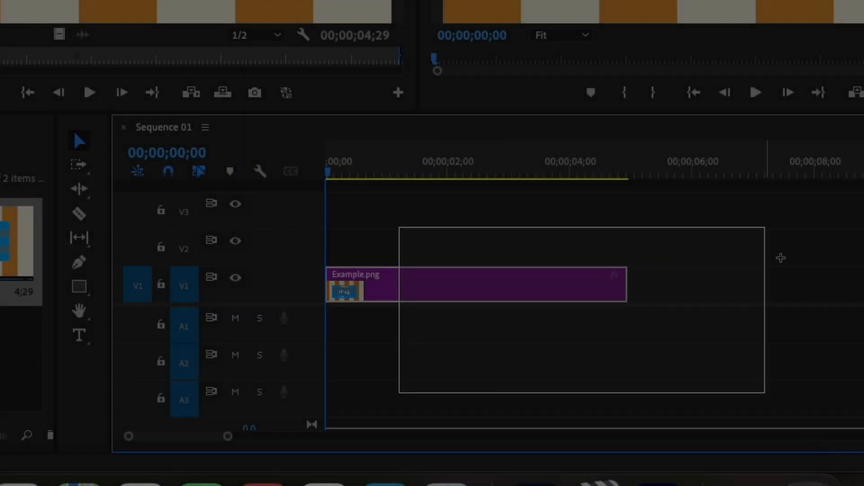